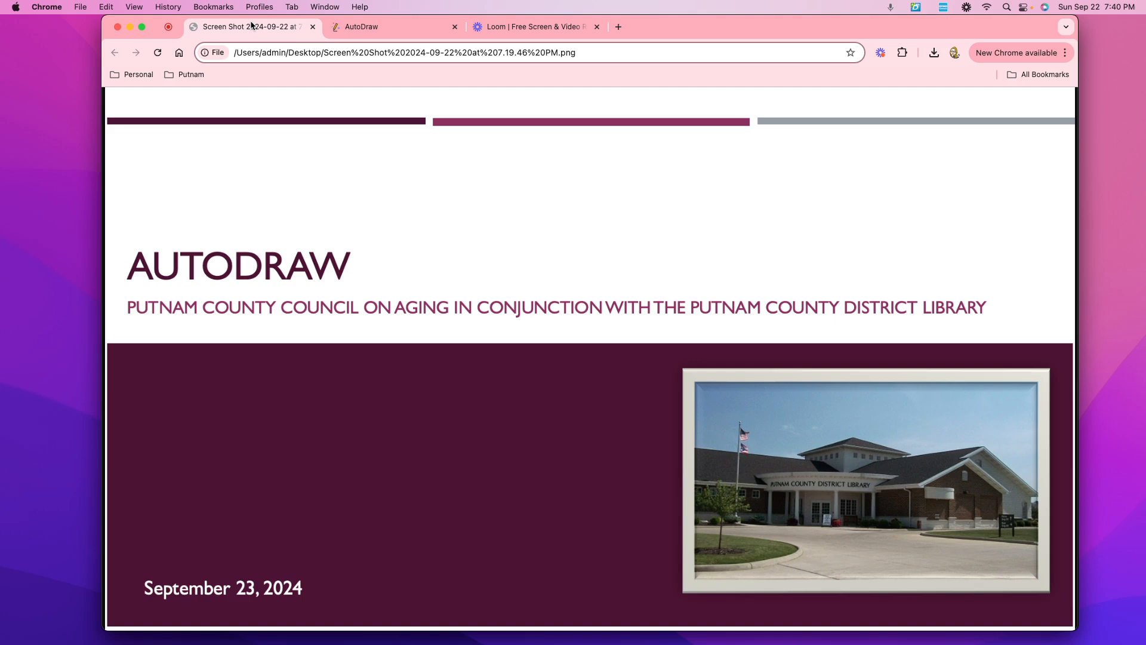
Switch to AutoDraw and start over with a square canvas, a portrait canvas, and finally a blank landscape canvas.
click(371, 30)
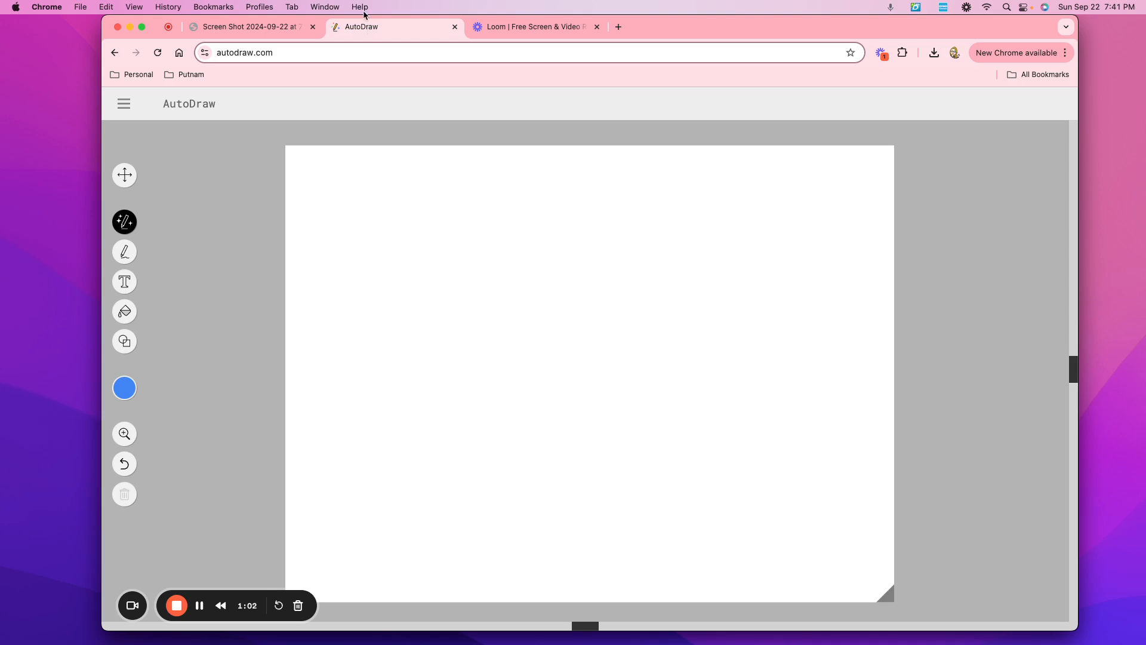
click(124, 105)
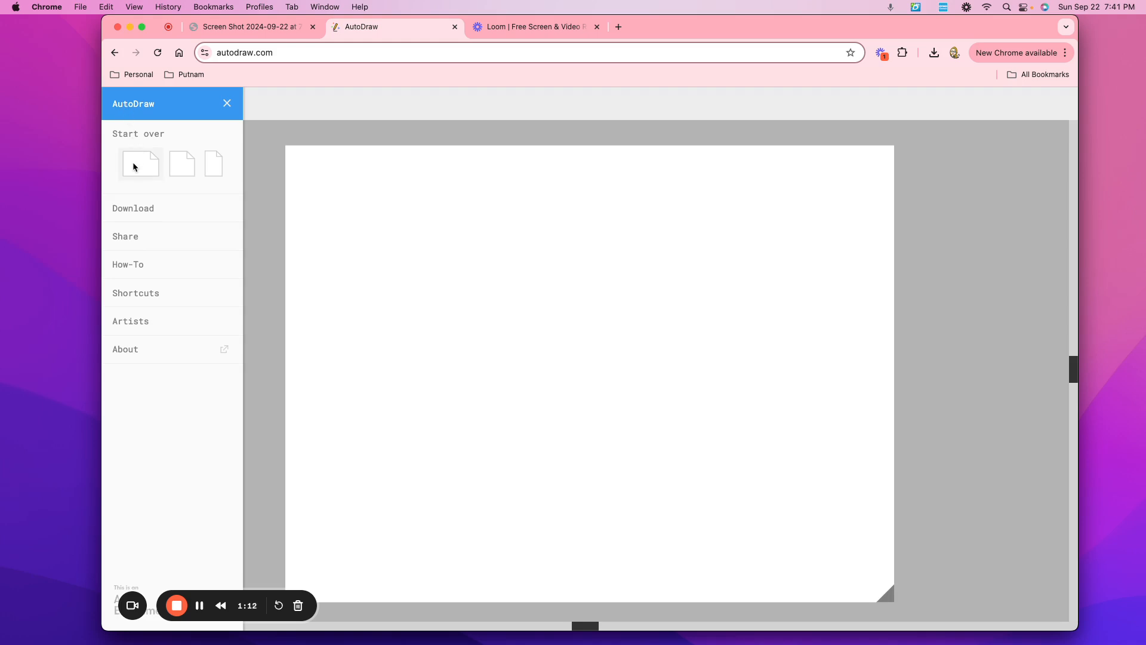
click(186, 171)
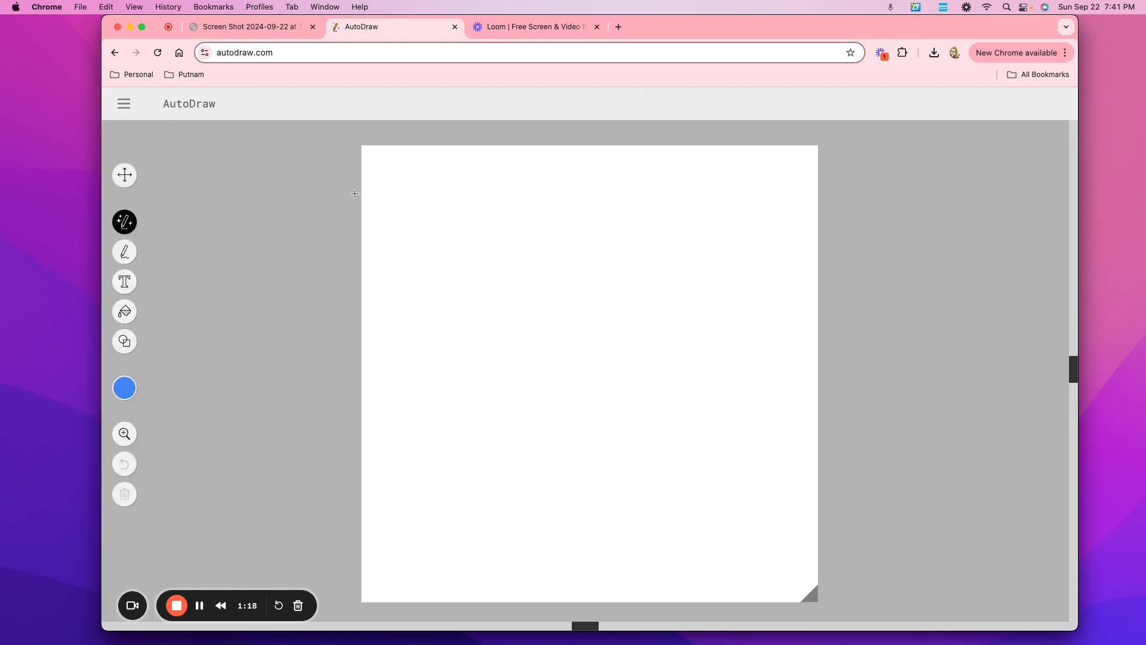
click(124, 104)
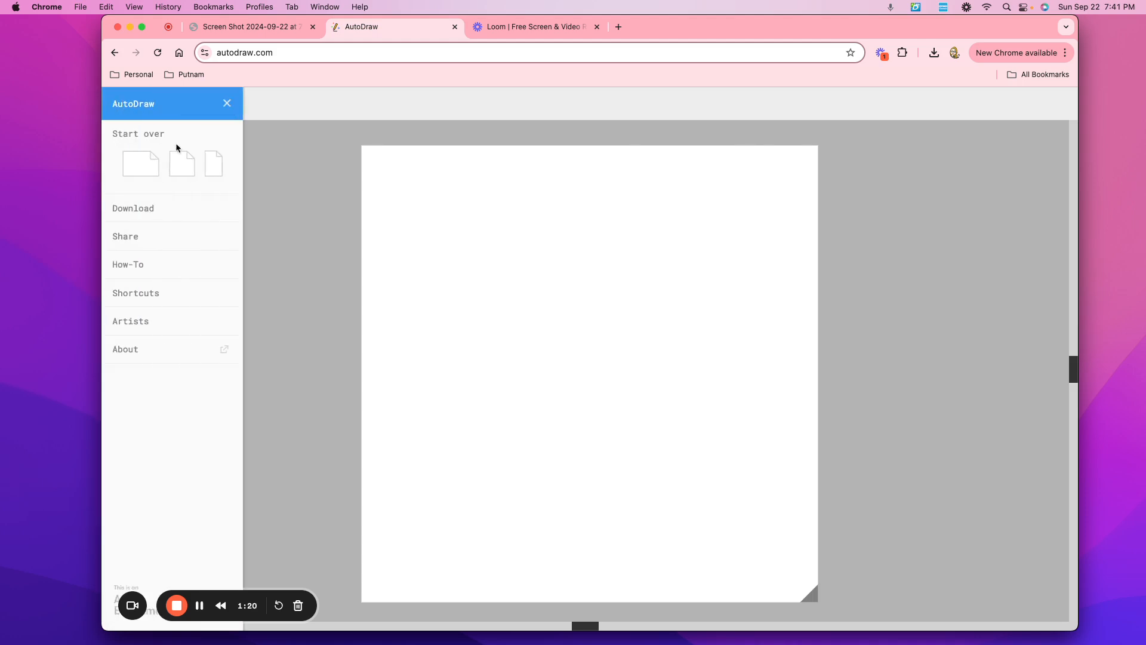
click(218, 168)
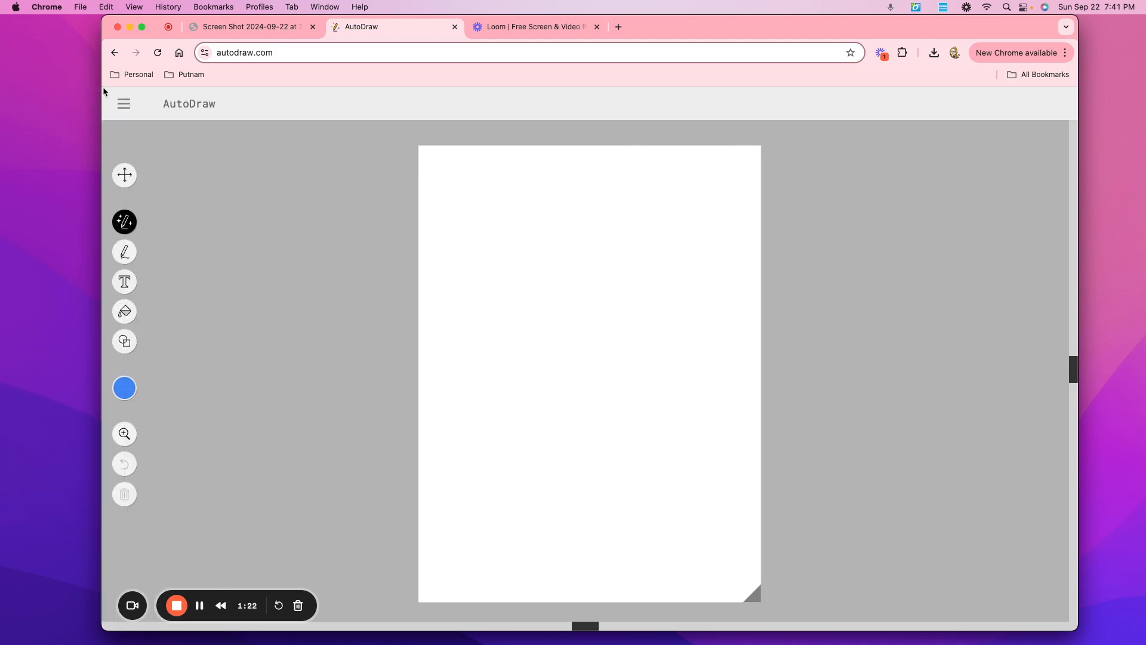
click(122, 104)
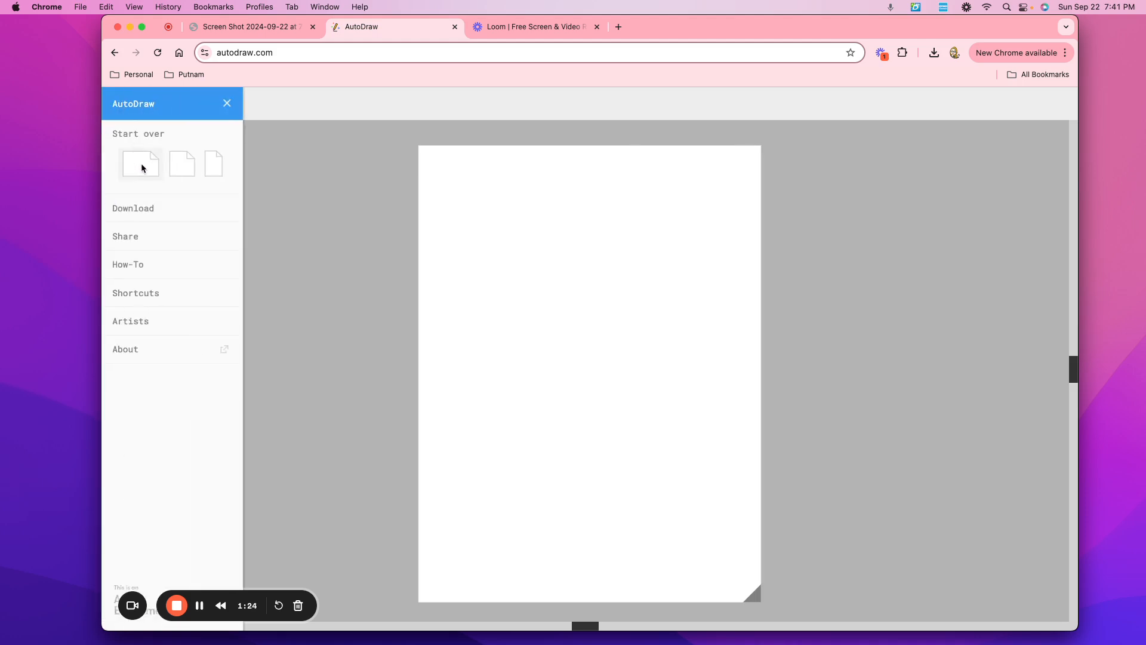
click(142, 165)
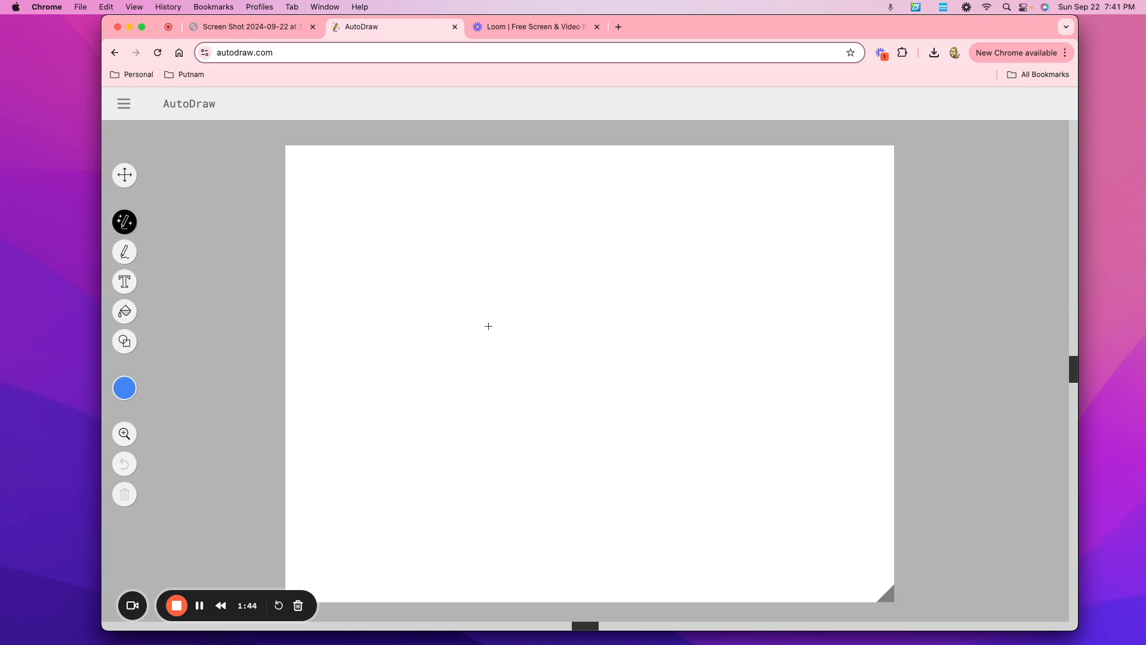
Sketch a rough bicycle with AutoDraw: two round wheels joined by a bar, plus a handlebar and a pedal.
mouse_move(479, 314)
mouse_down()
mouse_move(462, 312)
mouse_move(445, 353)
mouse_move(493, 386)
mouse_move(523, 352)
mouse_move(494, 316)
mouse_move(469, 312)
mouse_up()
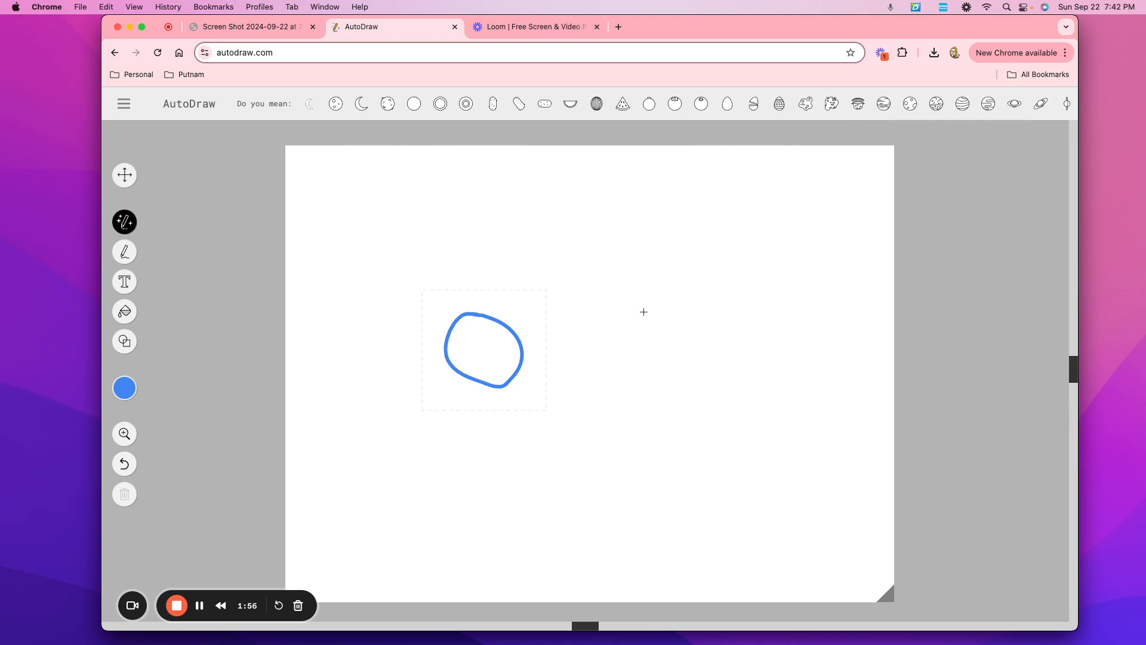
mouse_move(643, 312)
mouse_down()
mouse_move(599, 333)
mouse_move(594, 361)
mouse_move(650, 383)
mouse_move(670, 357)
mouse_move(641, 310)
mouse_up()
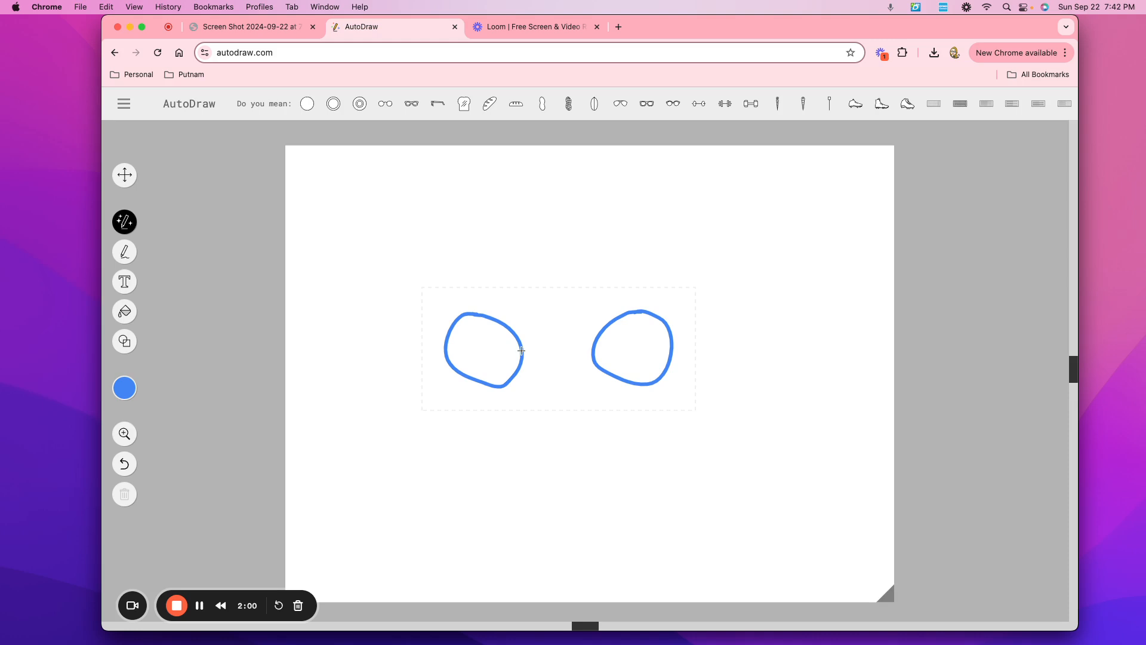
mouse_move(522, 350)
mouse_down()
mouse_move(599, 348)
mouse_move(559, 312)
mouse_move(559, 291)
mouse_move(591, 276)
mouse_up()
drag(553, 350, 569, 376)
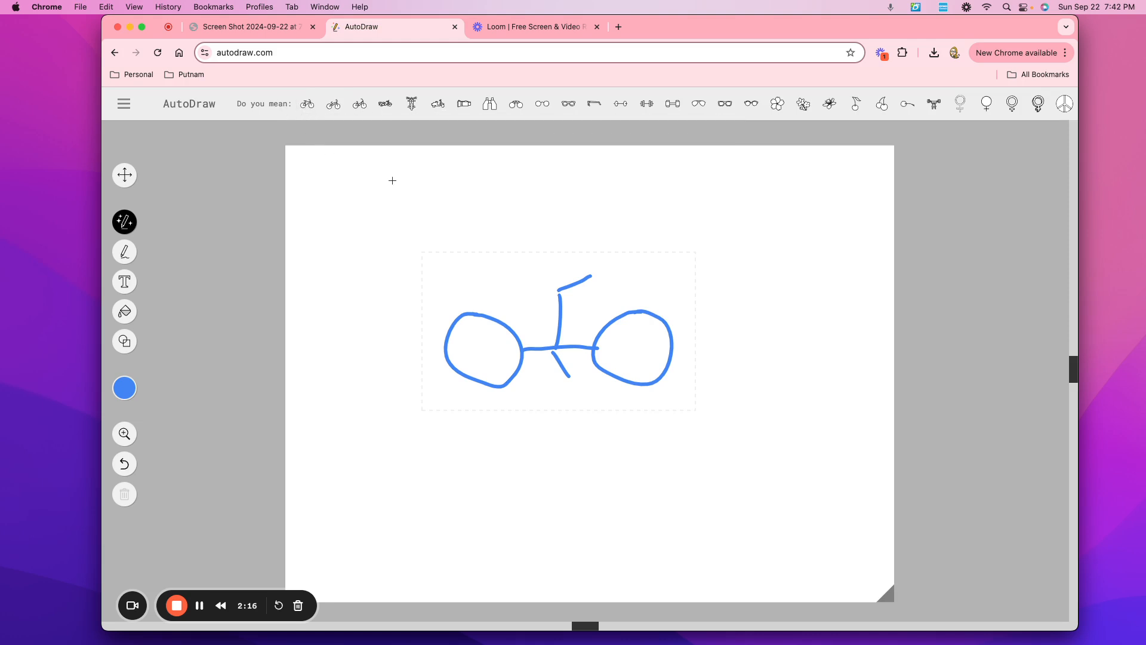
Replace the sketch with the suggested bicycle drawings in turn, ending on the second suggestion.
click(360, 107)
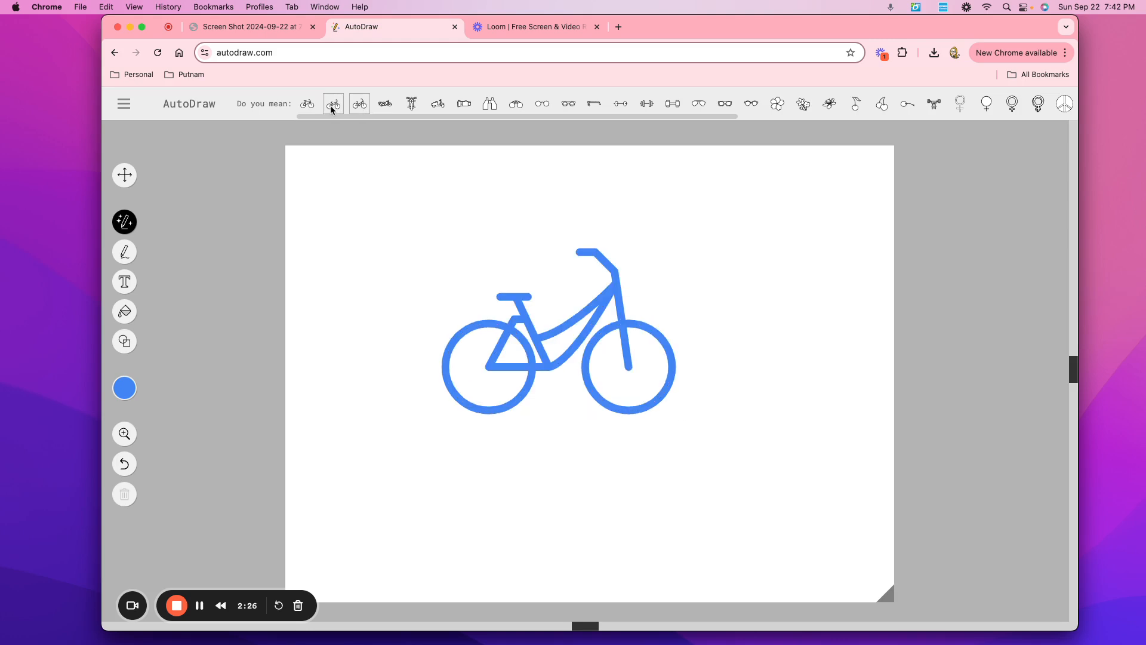
click(332, 106)
click(309, 107)
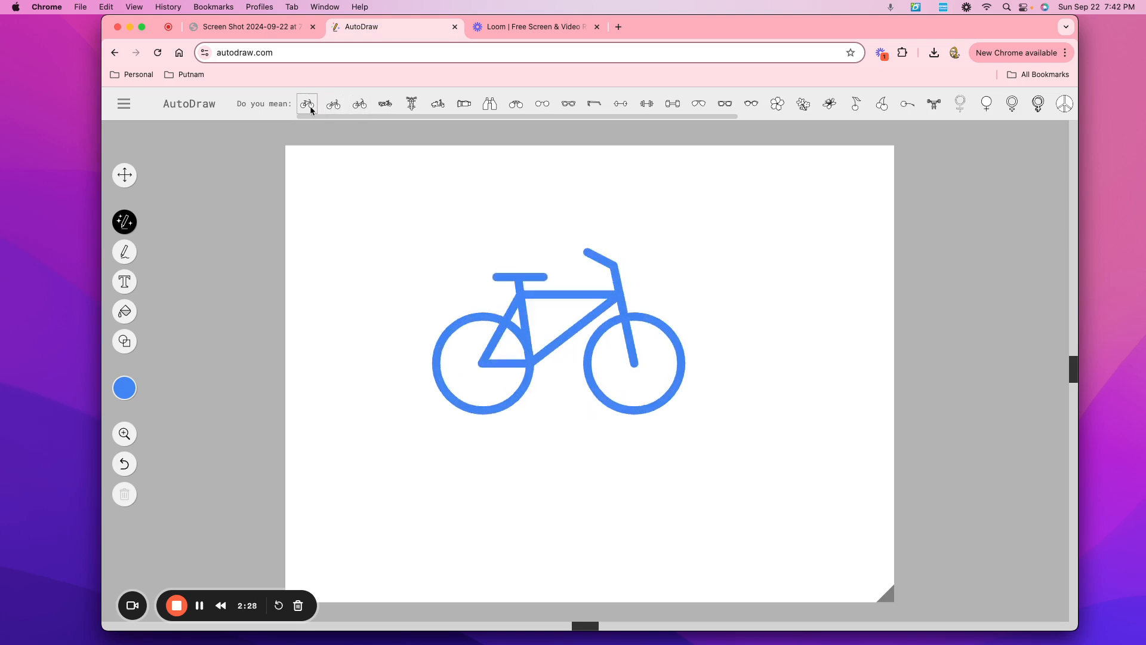
click(326, 107)
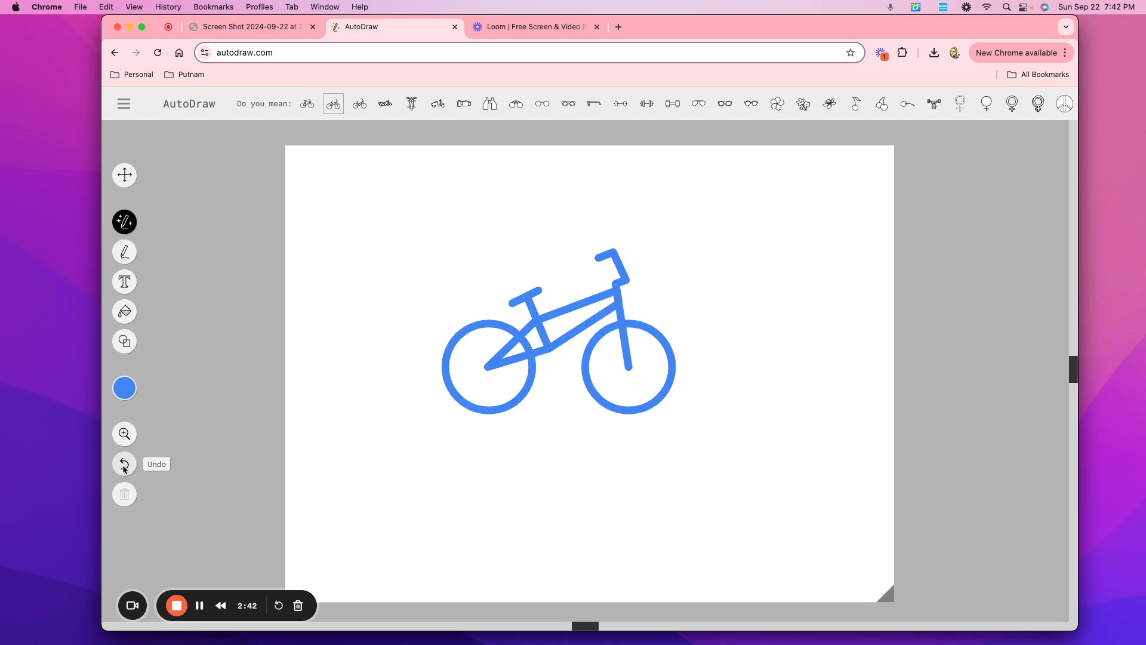
Start over on a blank landscape canvas and draw a thick, roughly horizontal purple line freehand across its middle.
click(123, 106)
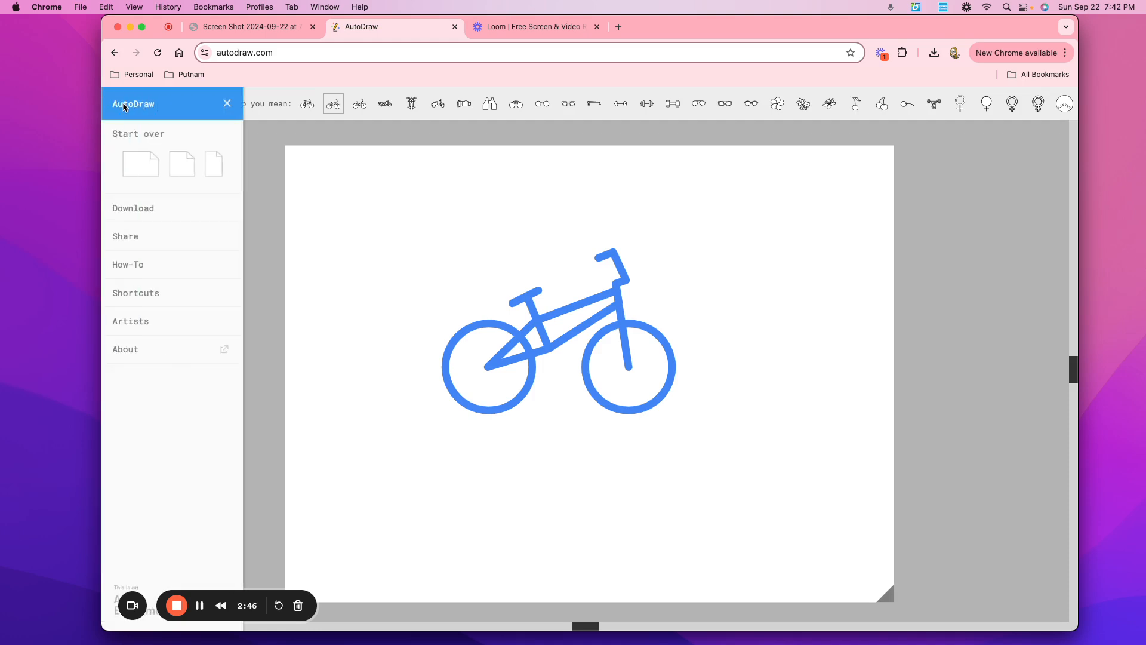
click(139, 170)
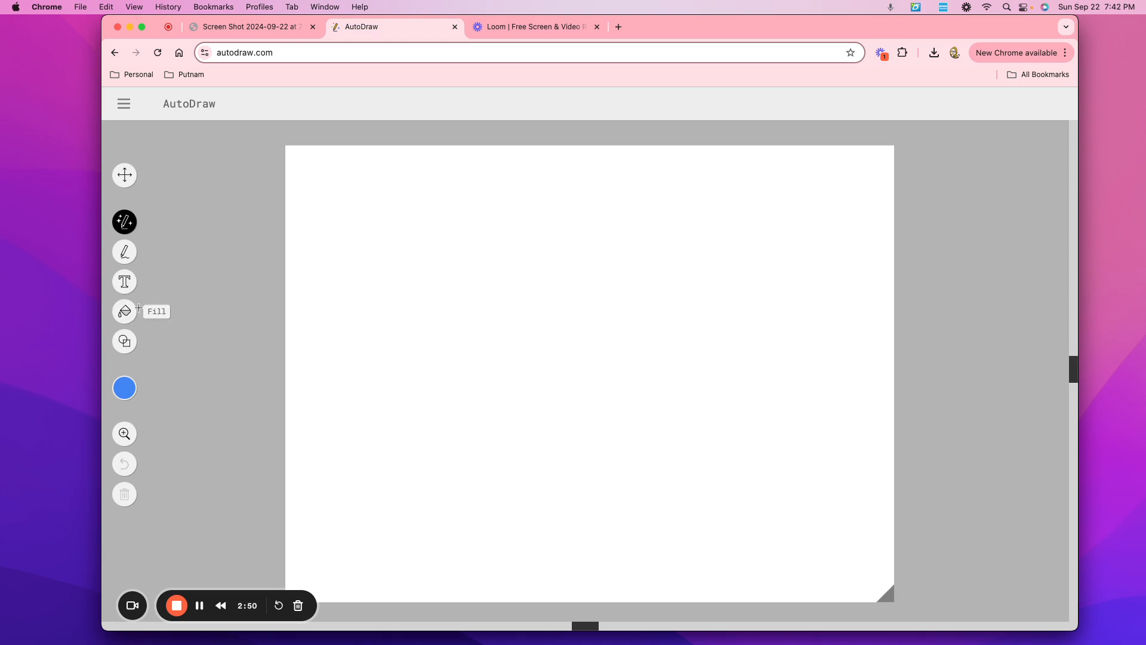
click(122, 252)
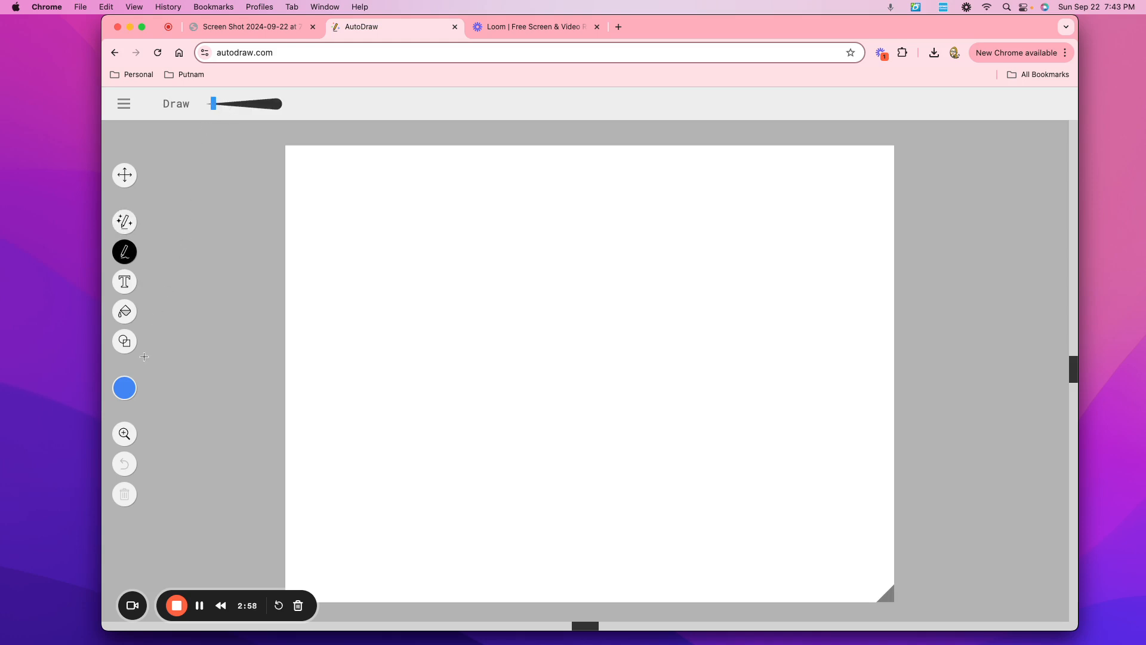
click(125, 397)
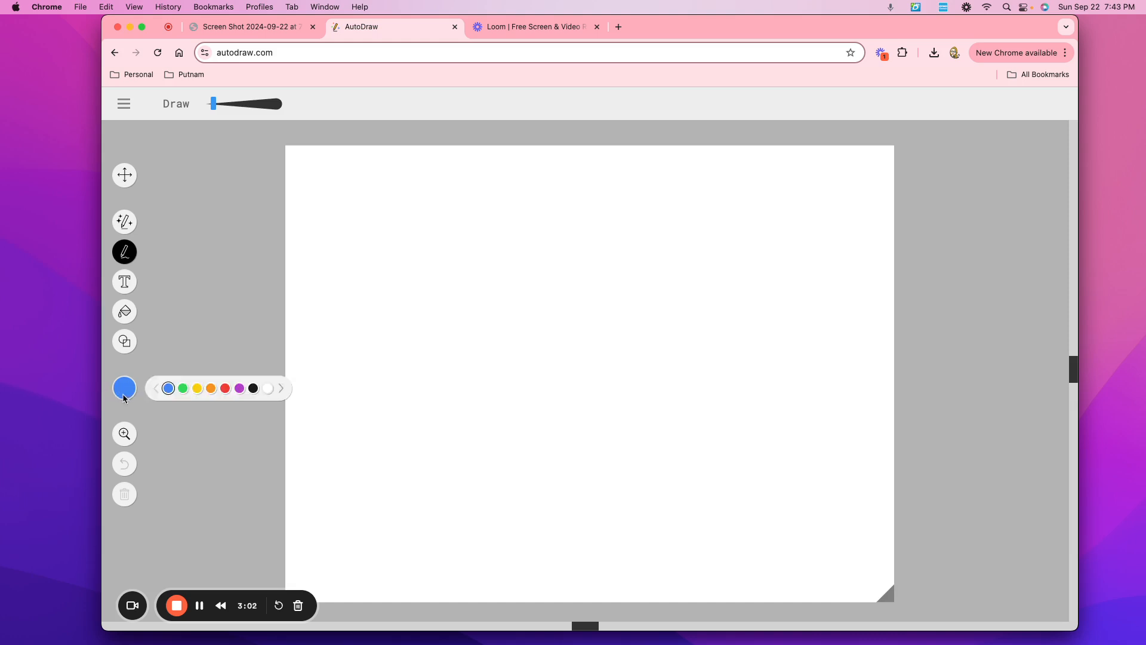
click(239, 389)
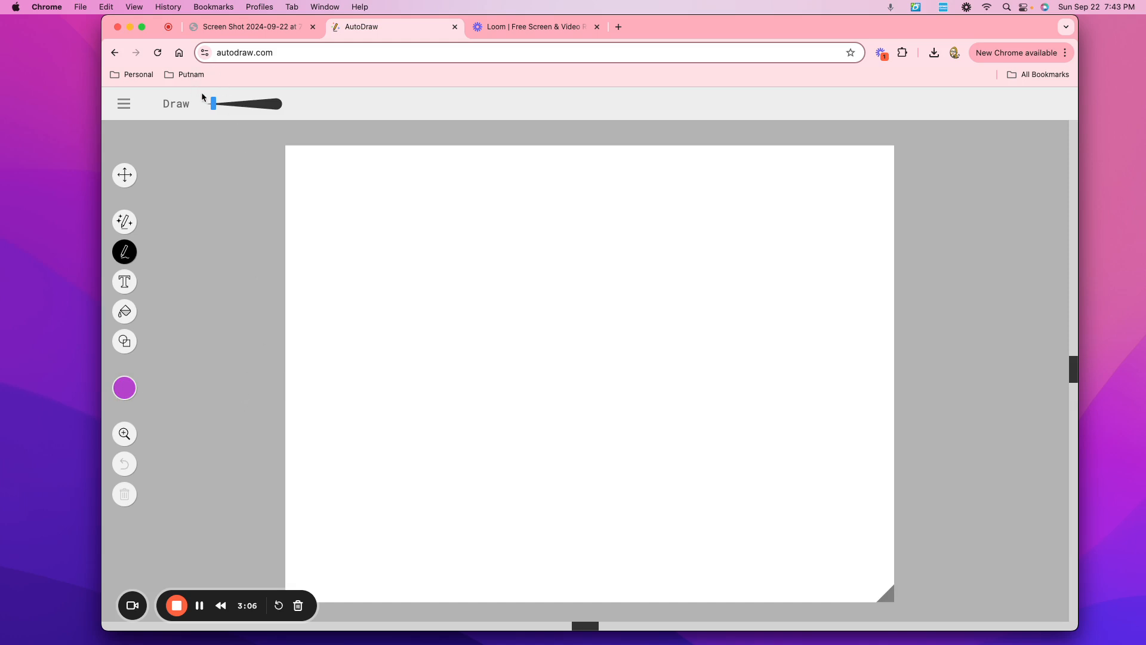
drag(215, 107, 248, 114)
drag(418, 317, 616, 319)
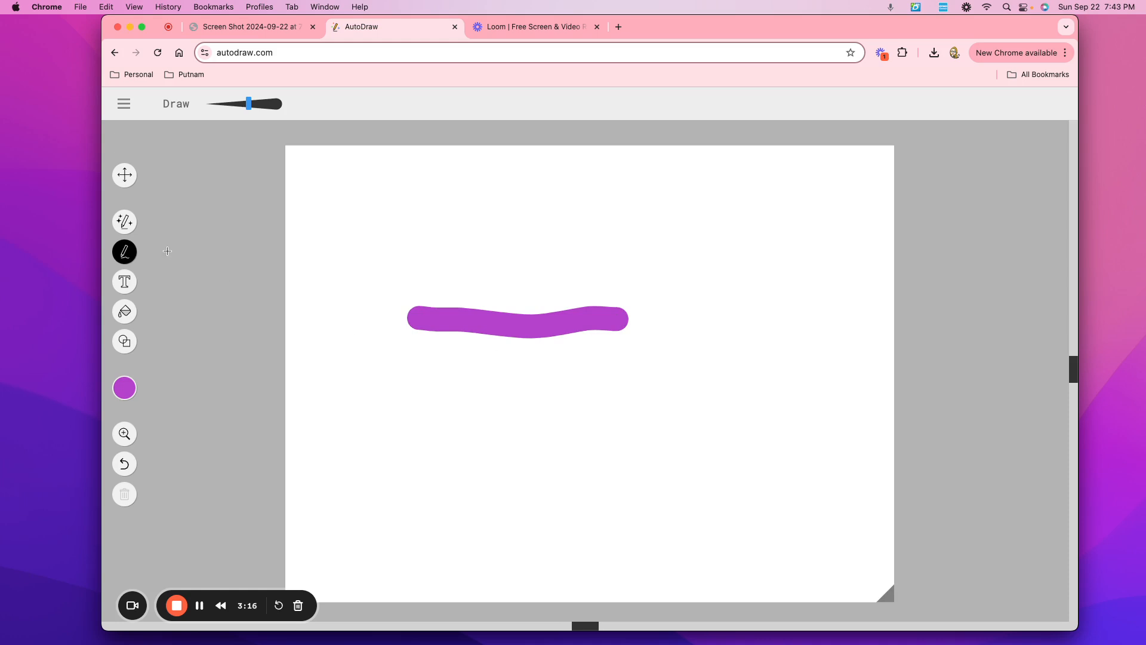
Add the text "Hello" above the purple line.
click(125, 285)
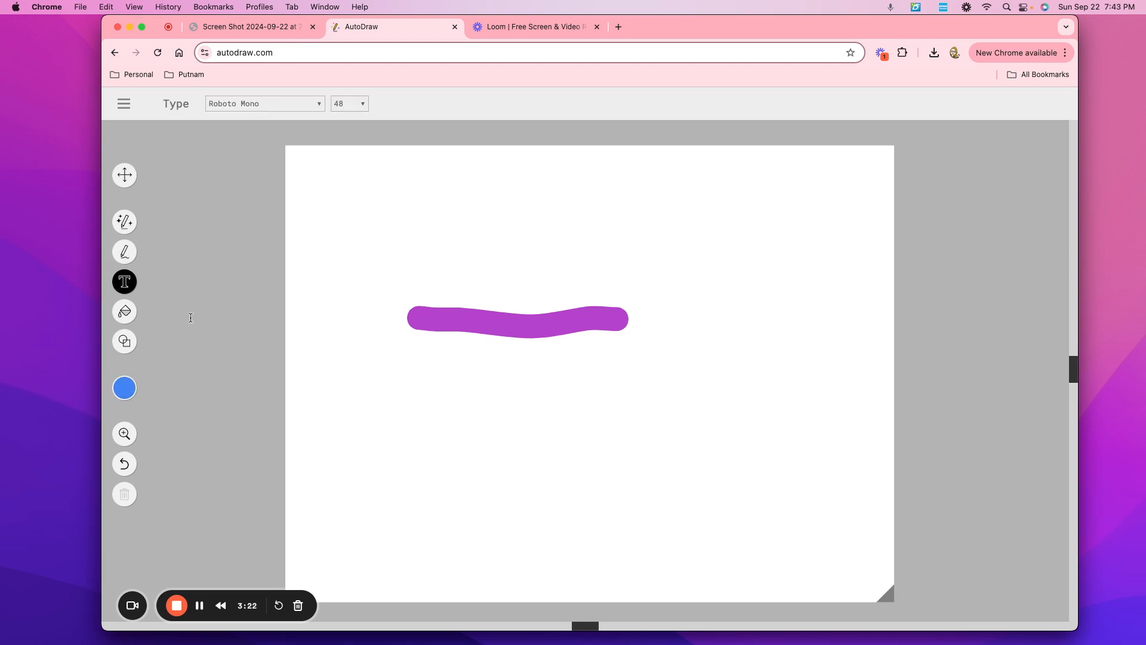
click(415, 213)
text(Hel)
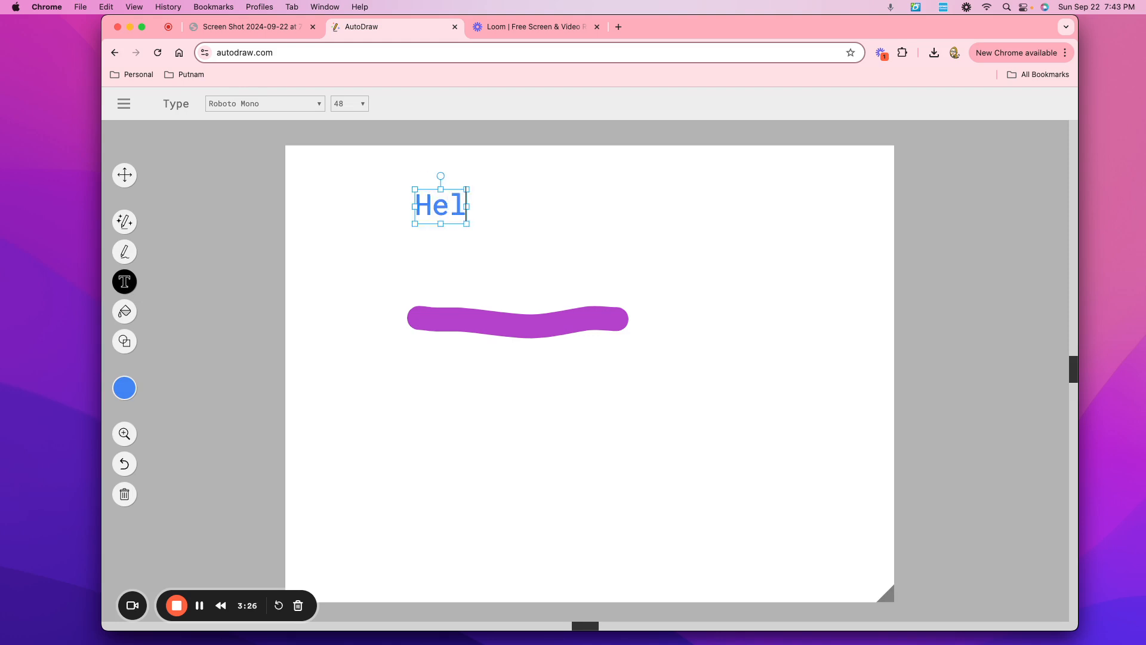
text(oo)
key(BackSpace)
key(BackSpace)
text(lo)
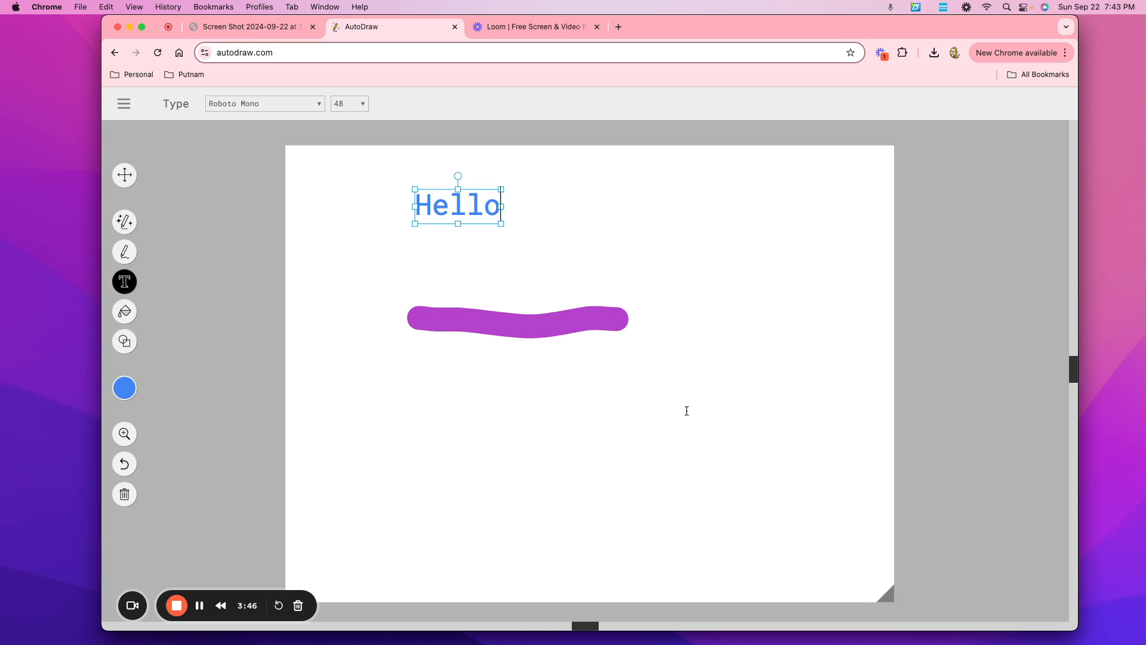
Draw a large purple triangle outline on the right side of the canvas with the Shape tool.
click(125, 343)
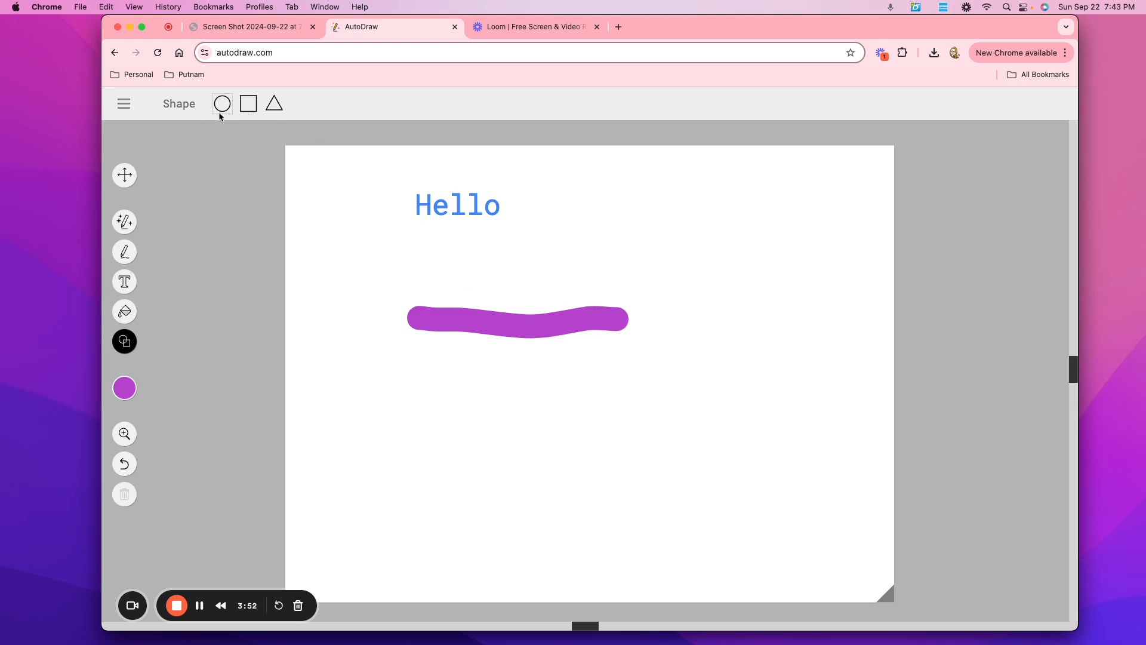
click(276, 107)
drag(743, 277, 881, 396)
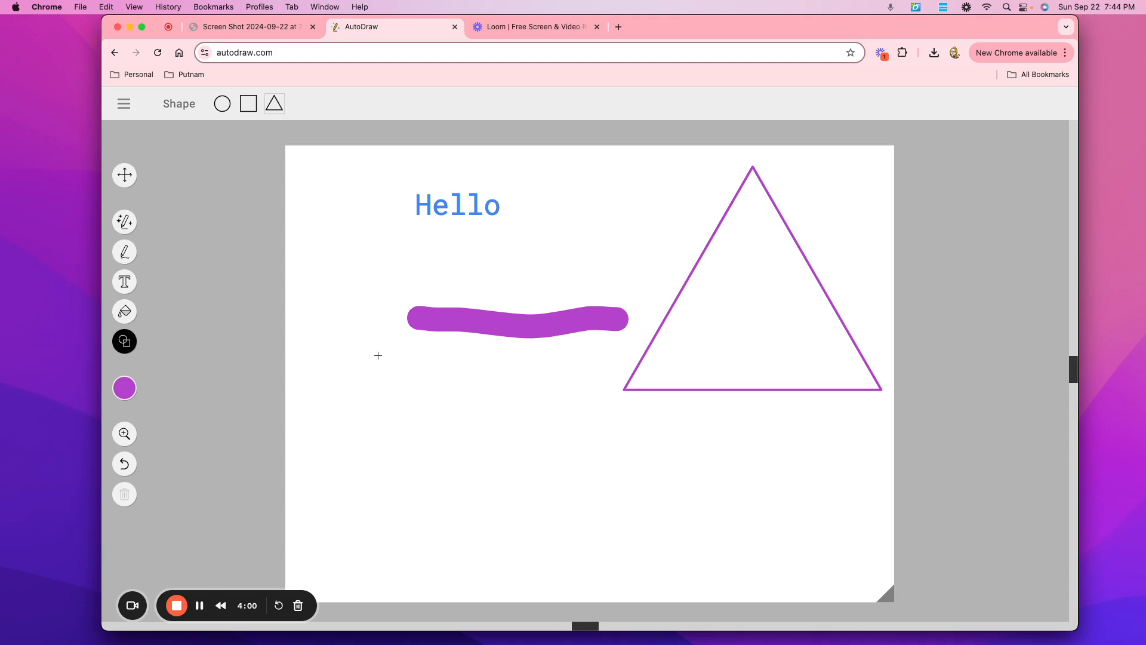
Fill the triangle with yellow.
click(124, 388)
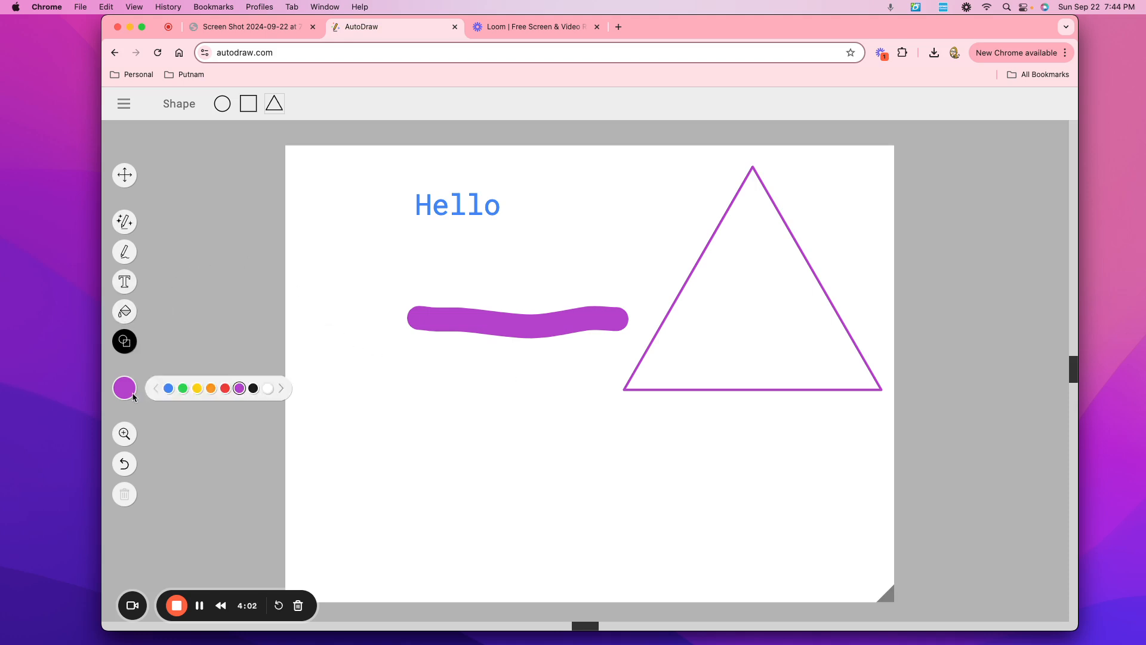
click(197, 392)
click(127, 317)
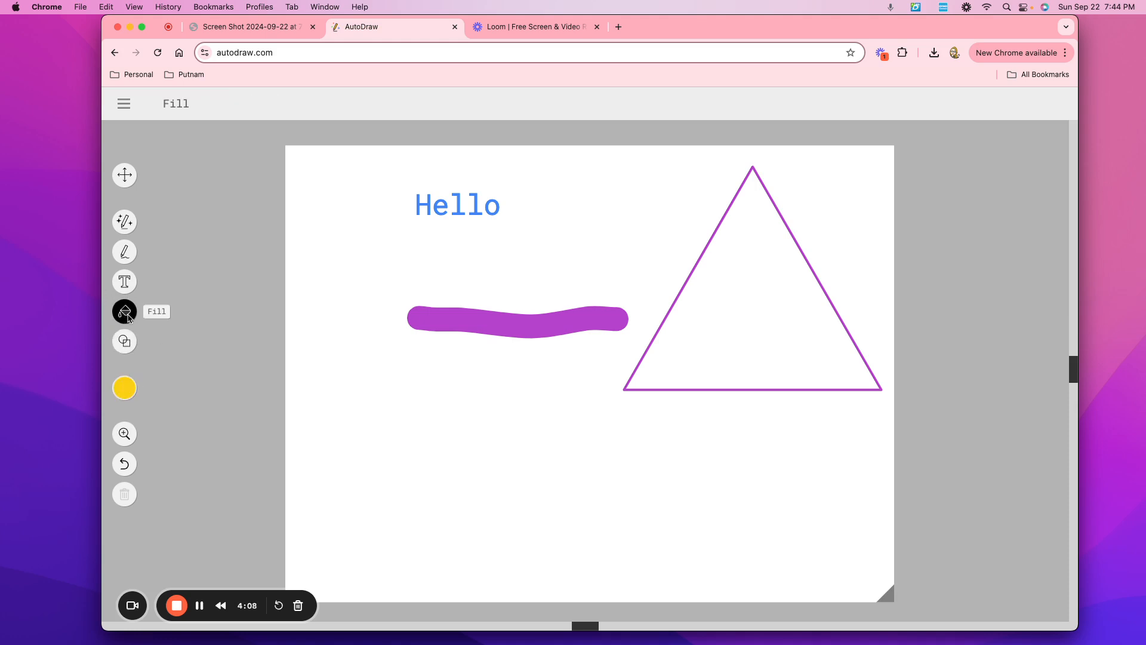
click(764, 332)
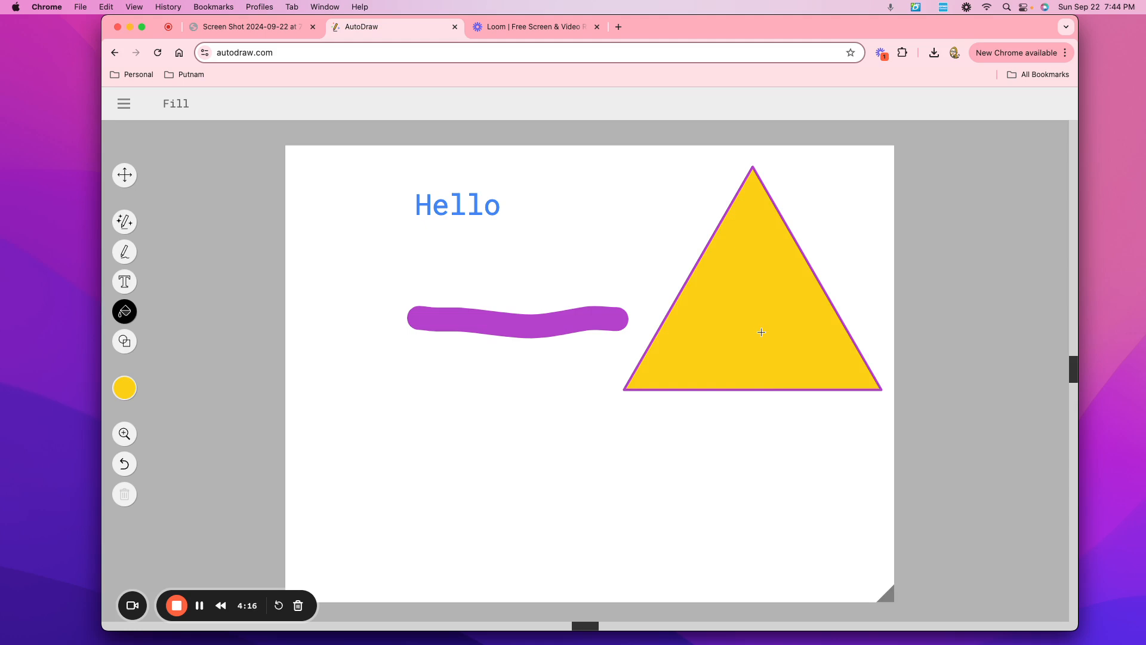
Move the yellow triangle down and to the left on the canvas, and rotate it counterclockwise.
click(124, 175)
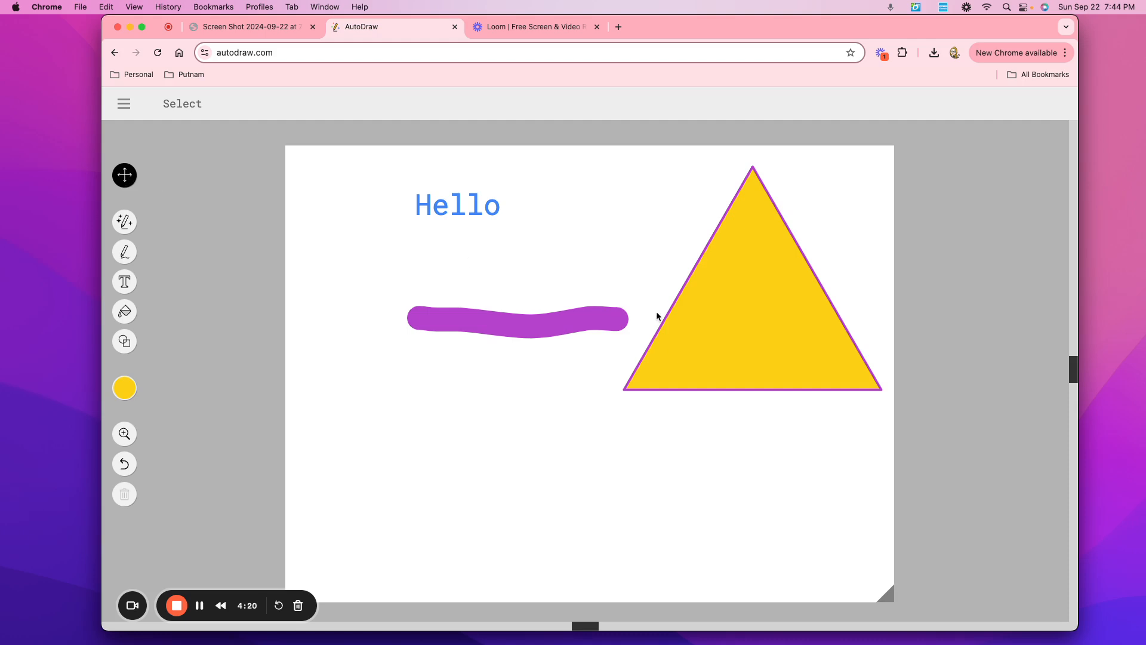
drag(730, 315, 682, 396)
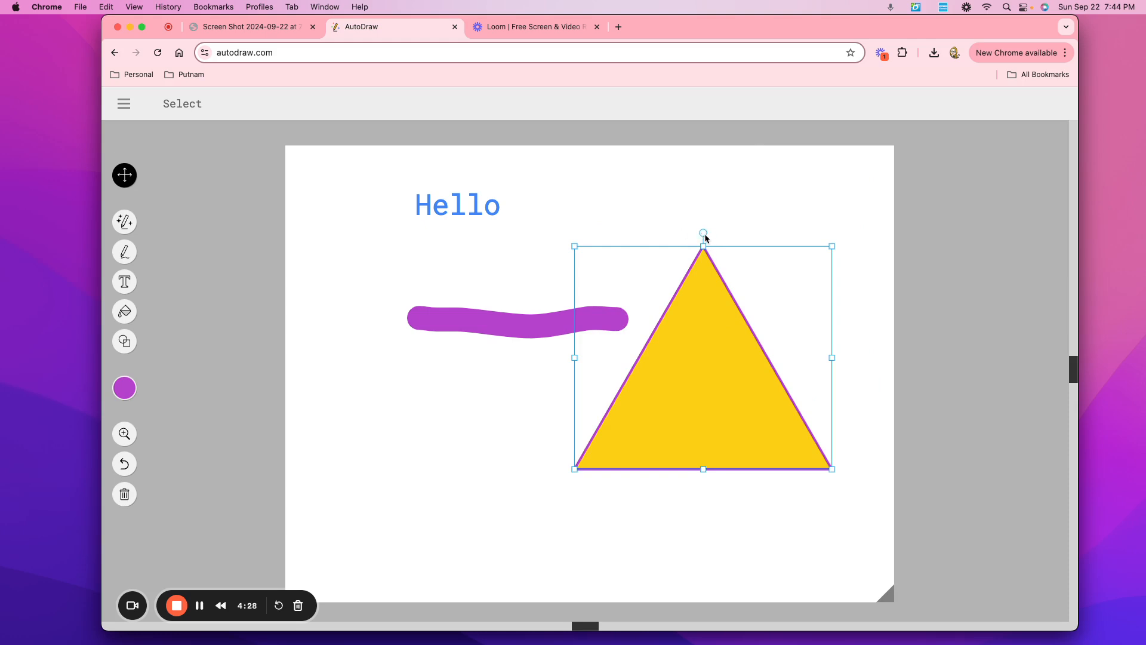
drag(704, 232, 641, 230)
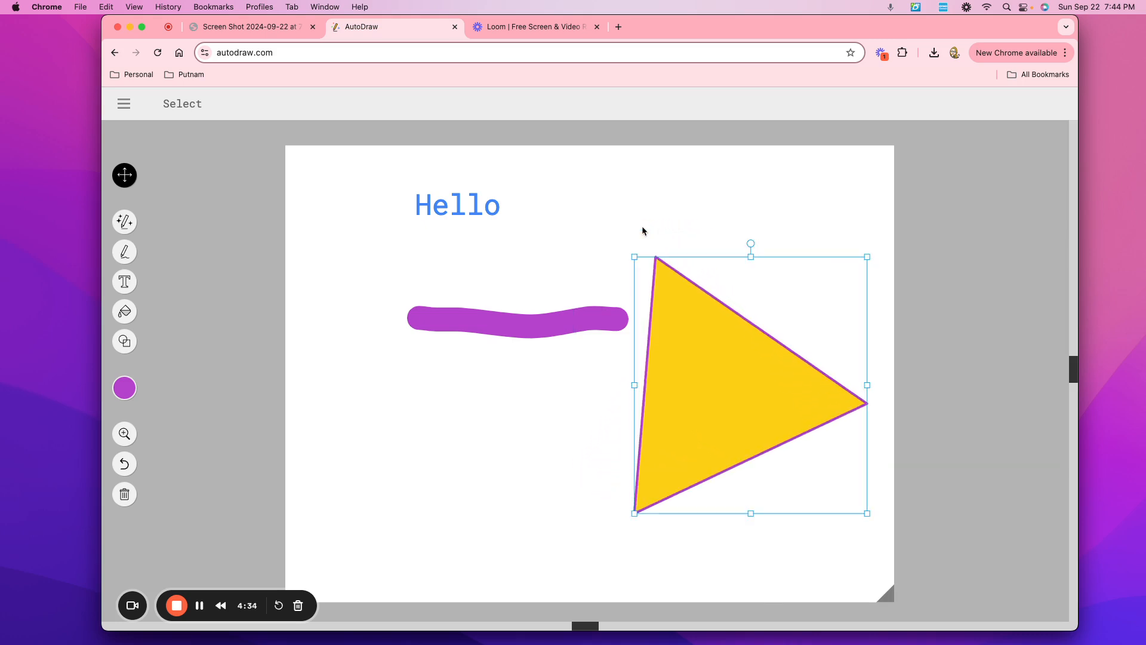
Zoom the canvas to 200% and return it to 100%.
click(124, 435)
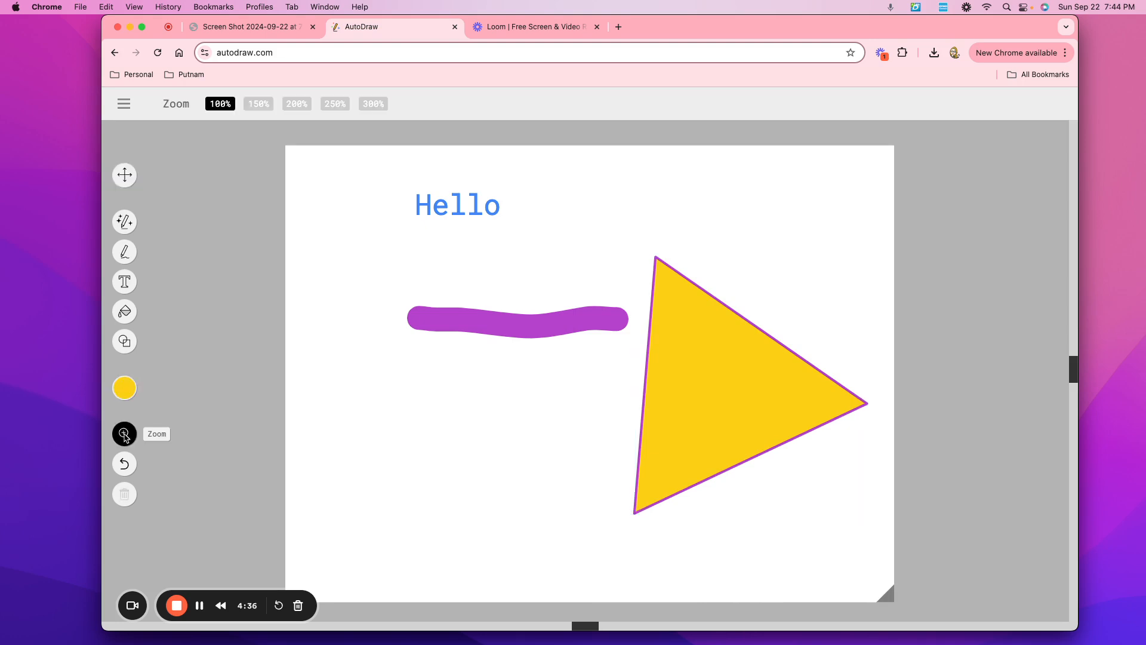
click(303, 106)
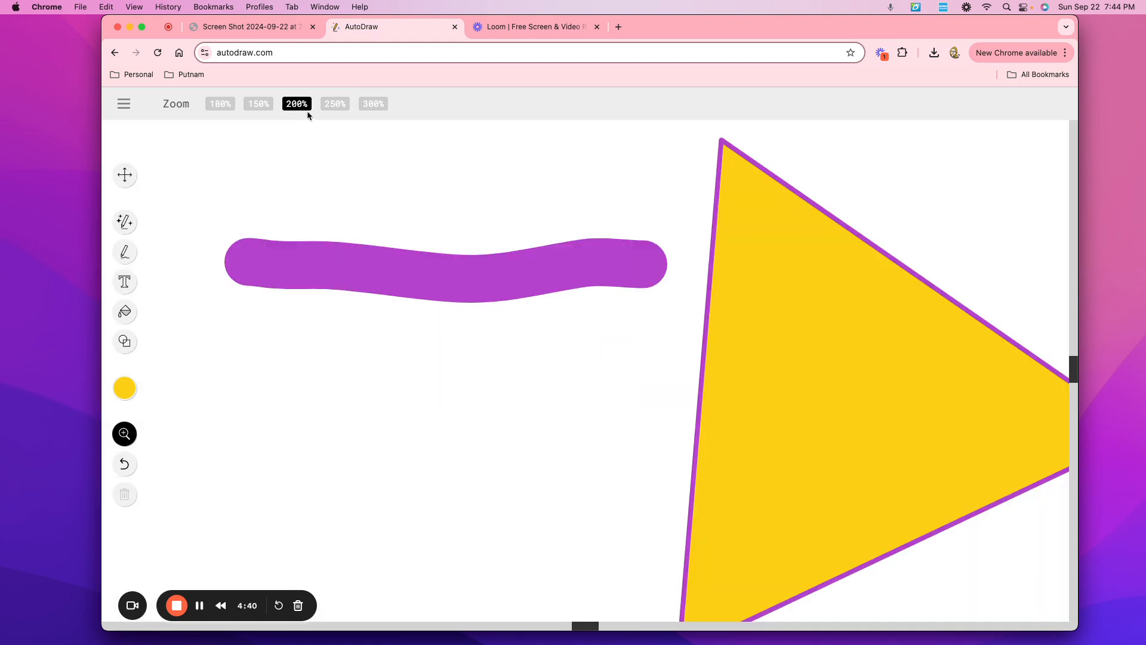
click(224, 103)
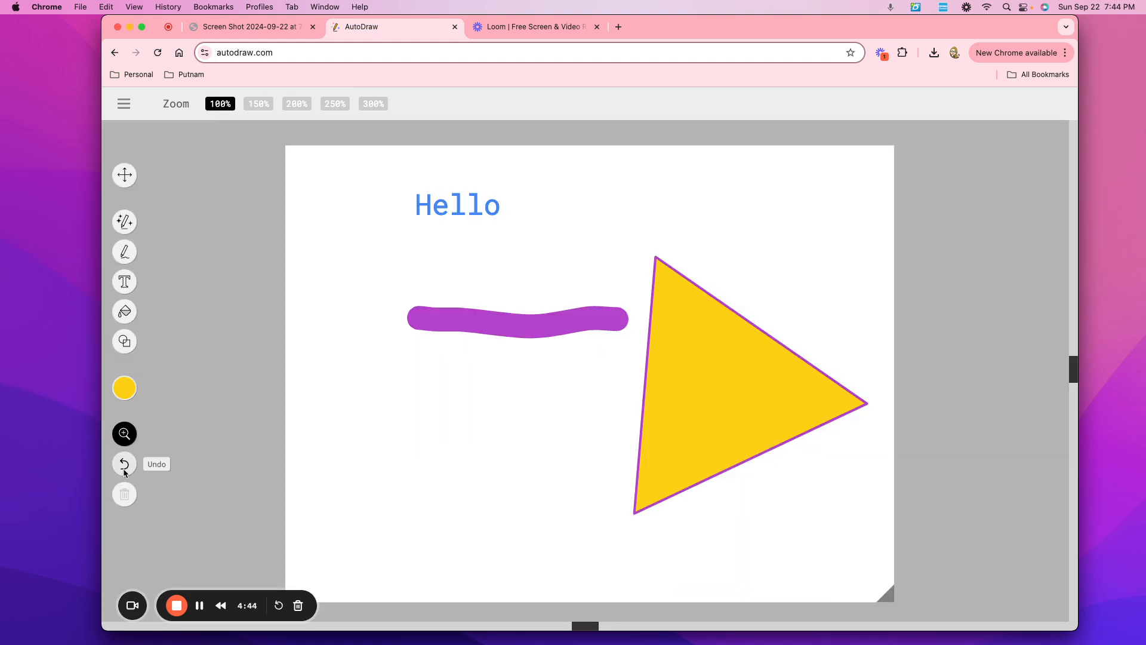
Undo the triangle's rotation, move and yellow fill.
click(125, 465)
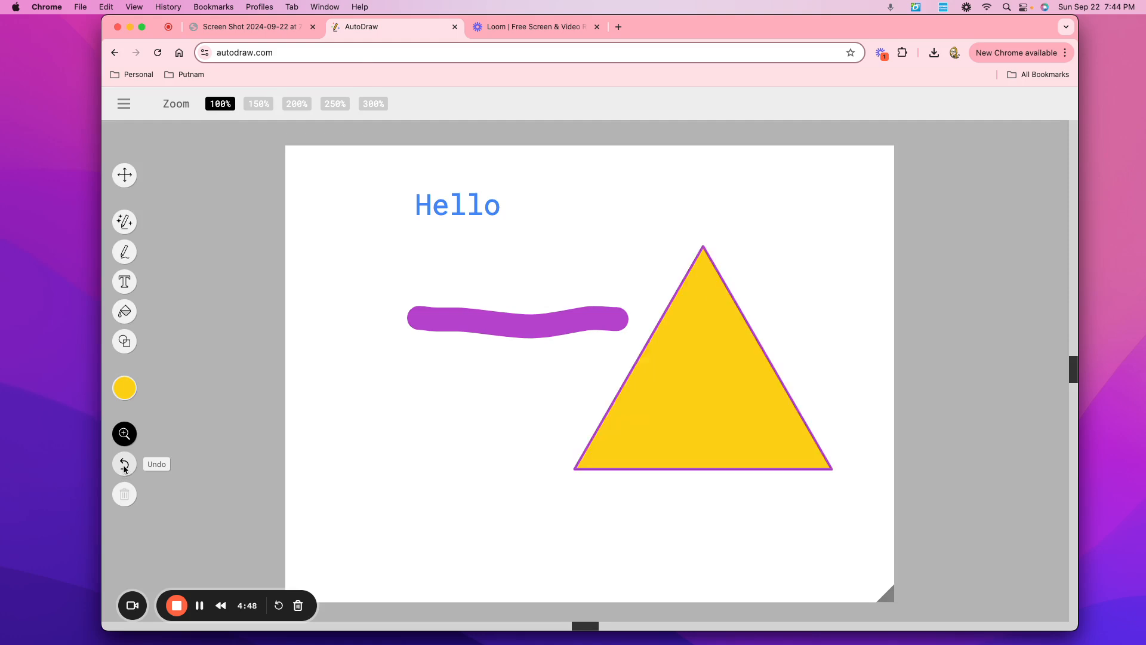
click(124, 465)
click(124, 465)
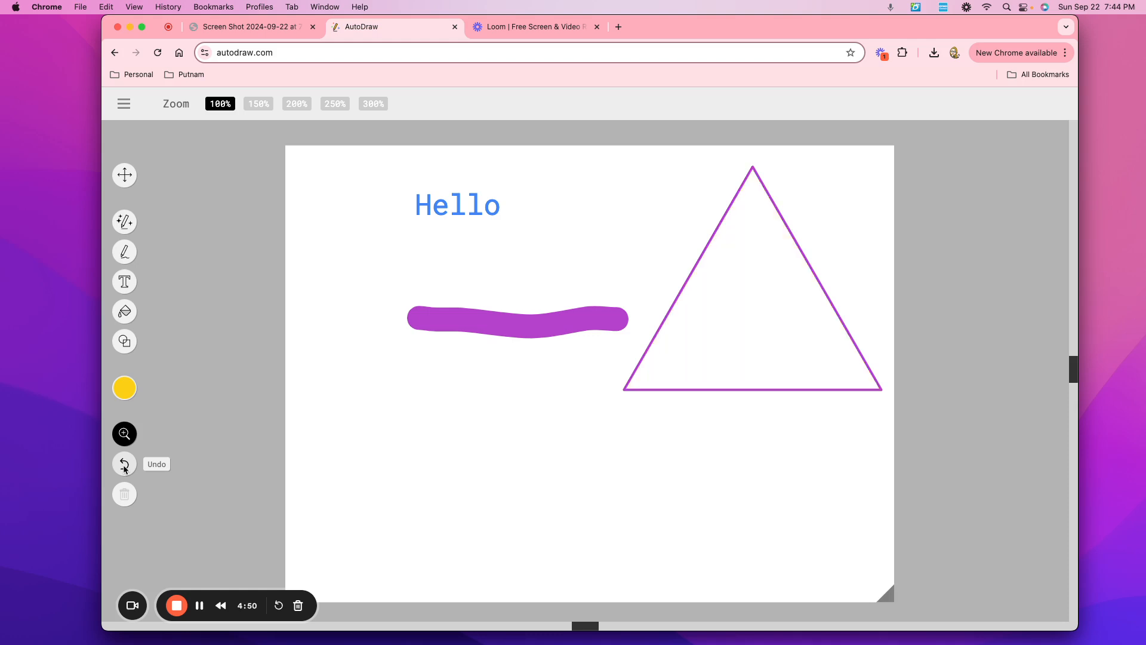
Undo the purple triangle, the "Hello" text and the thick purple stroke to empty the canvas.
click(124, 465)
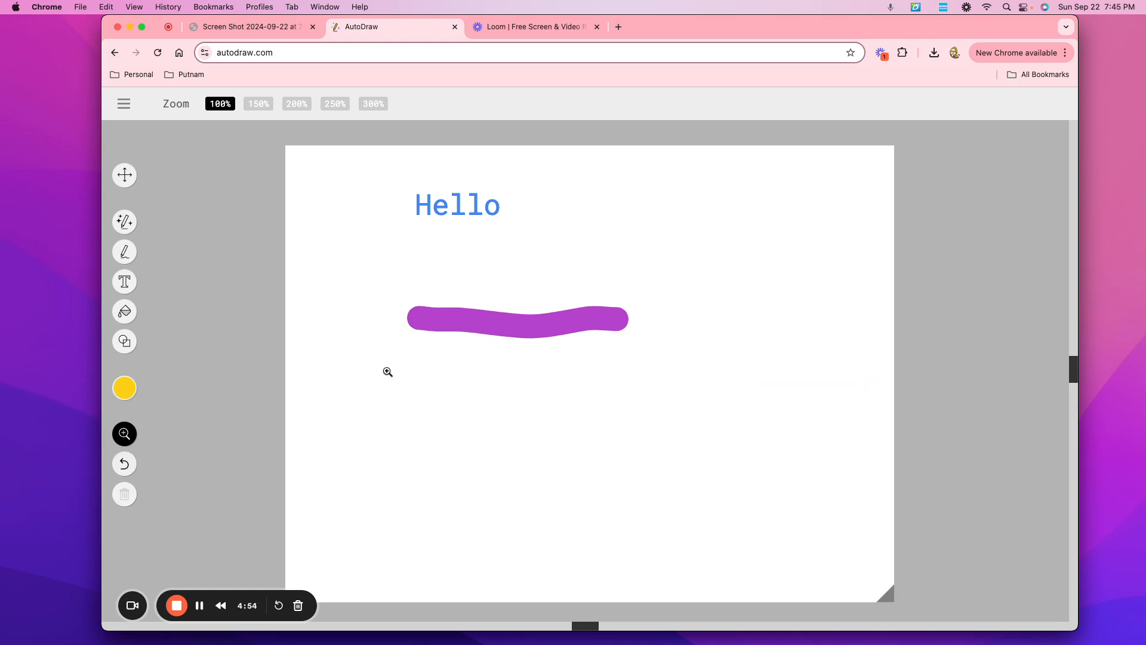
click(126, 389)
click(126, 466)
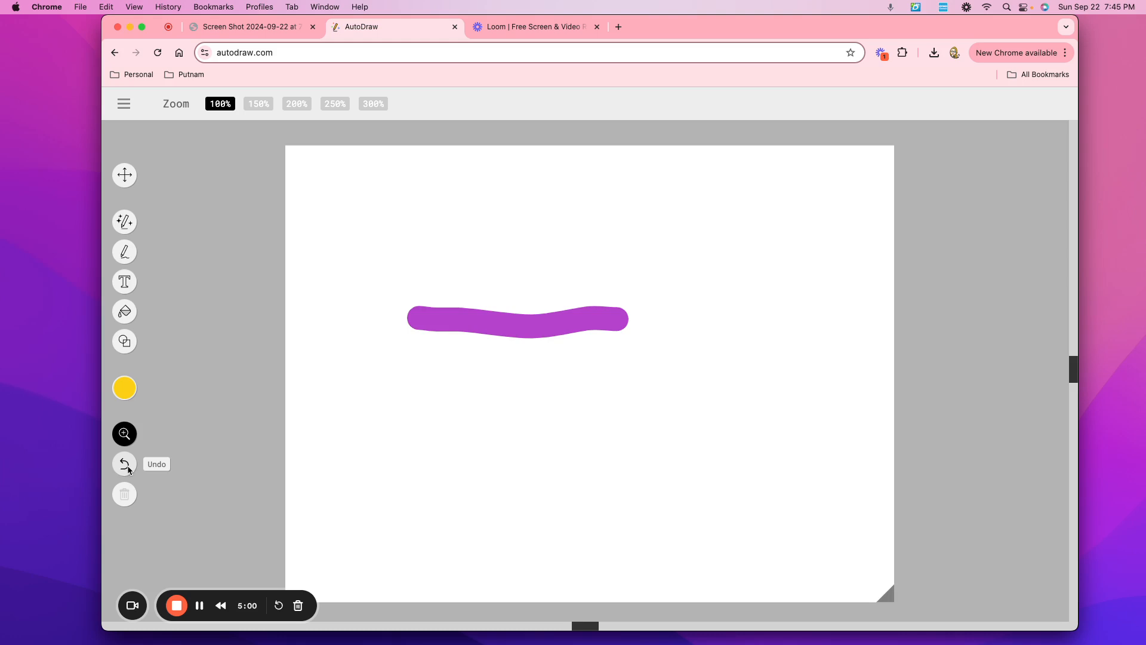
click(126, 468)
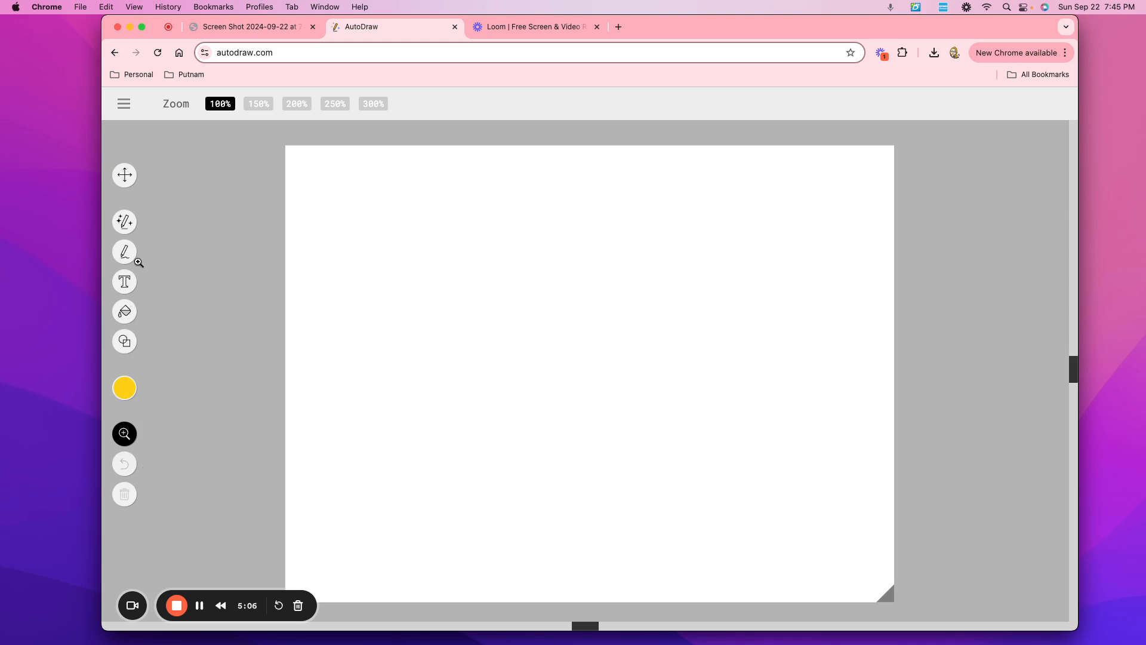
Draw a yellow triangle outline on the canvas and move it straight down until it is fully in view.
click(124, 105)
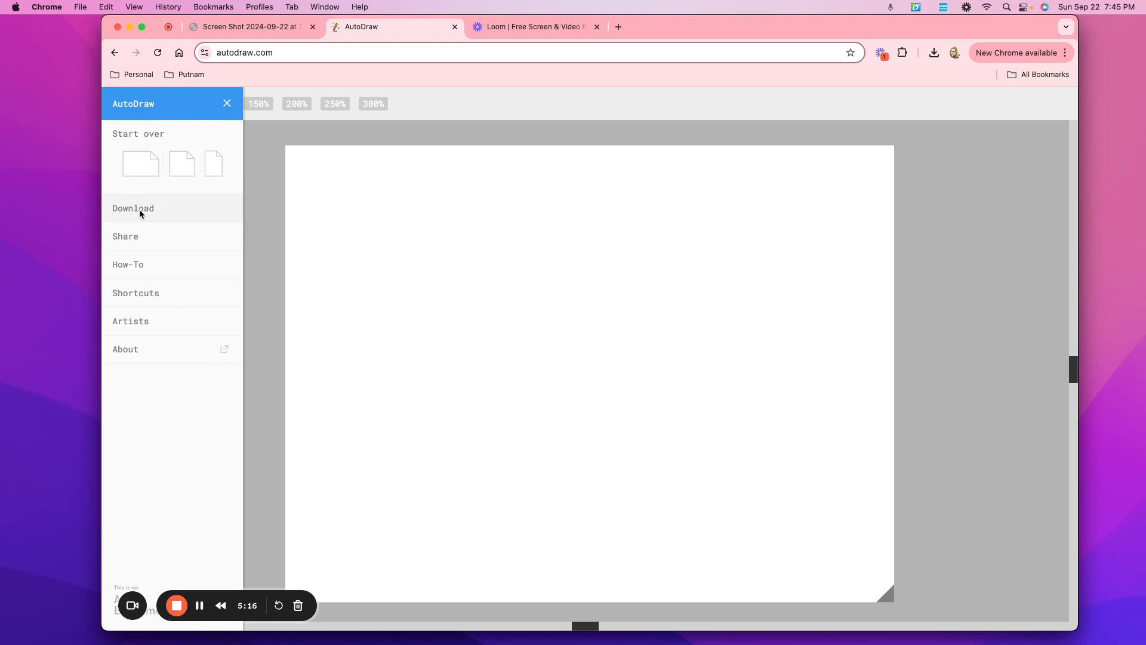
click(481, 282)
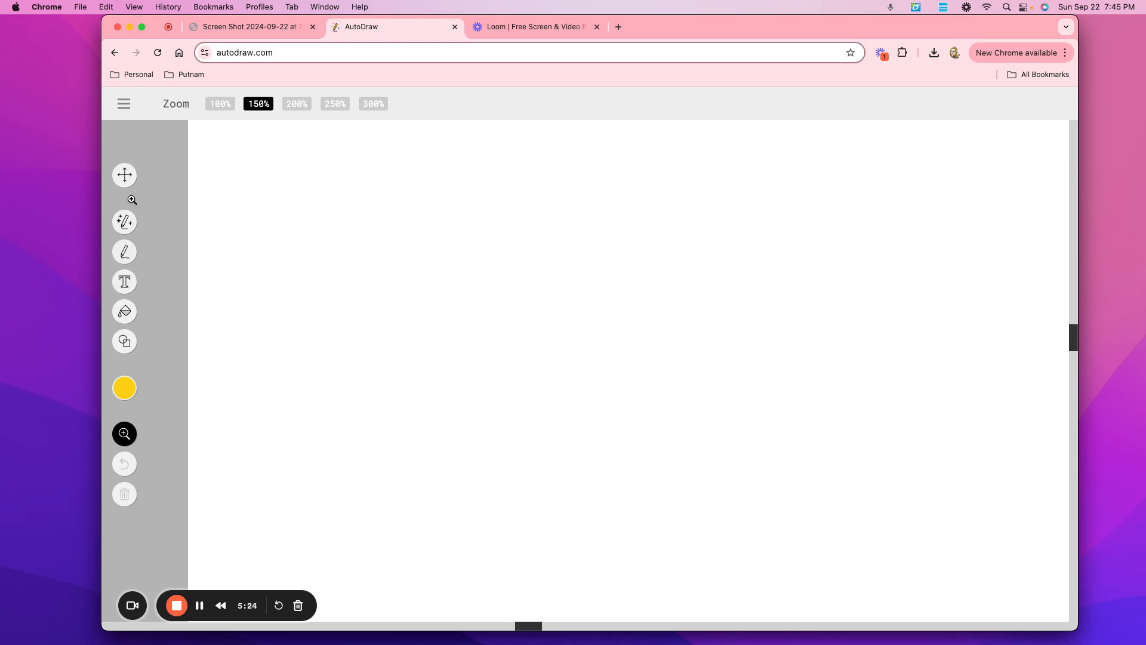
click(124, 340)
click(272, 104)
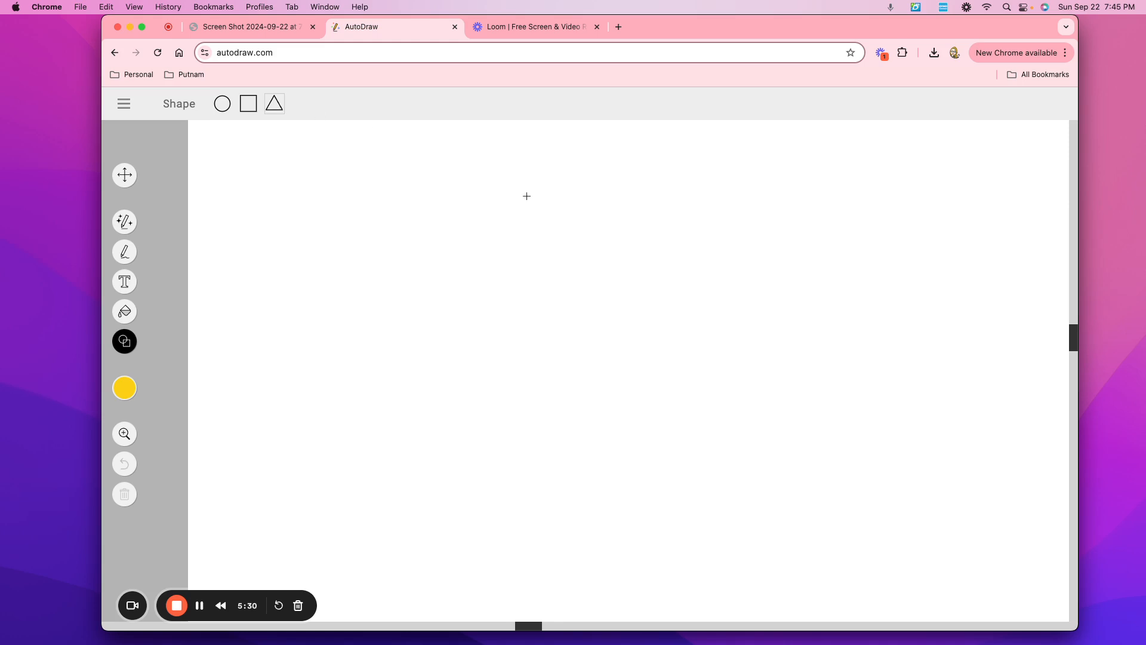
drag(525, 195, 484, 302)
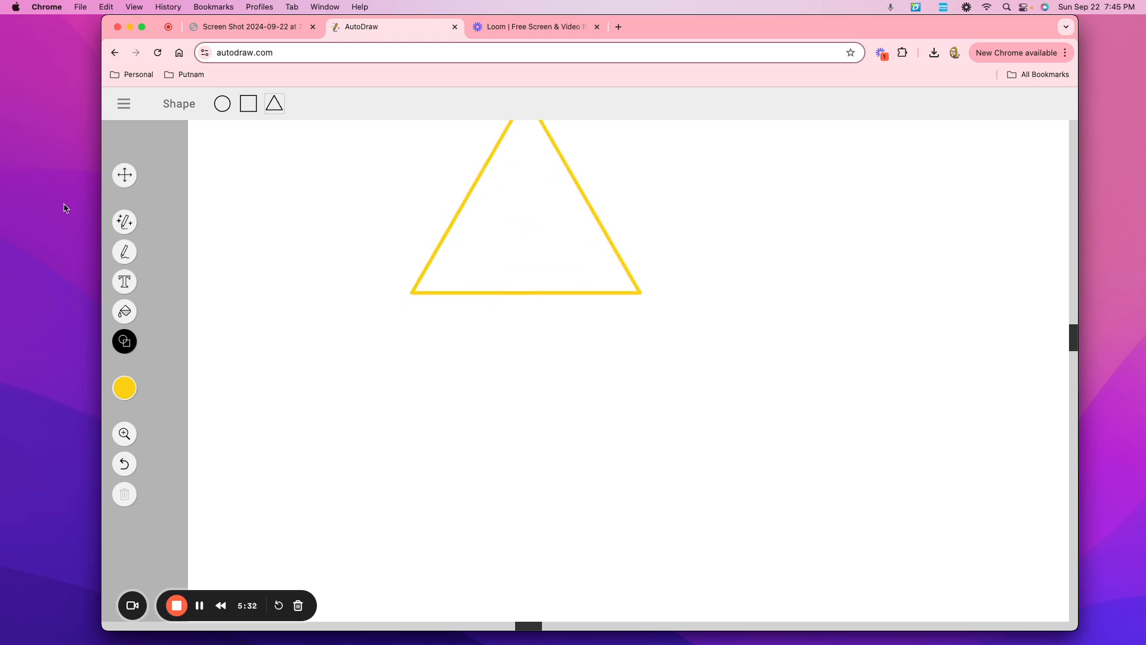
click(124, 175)
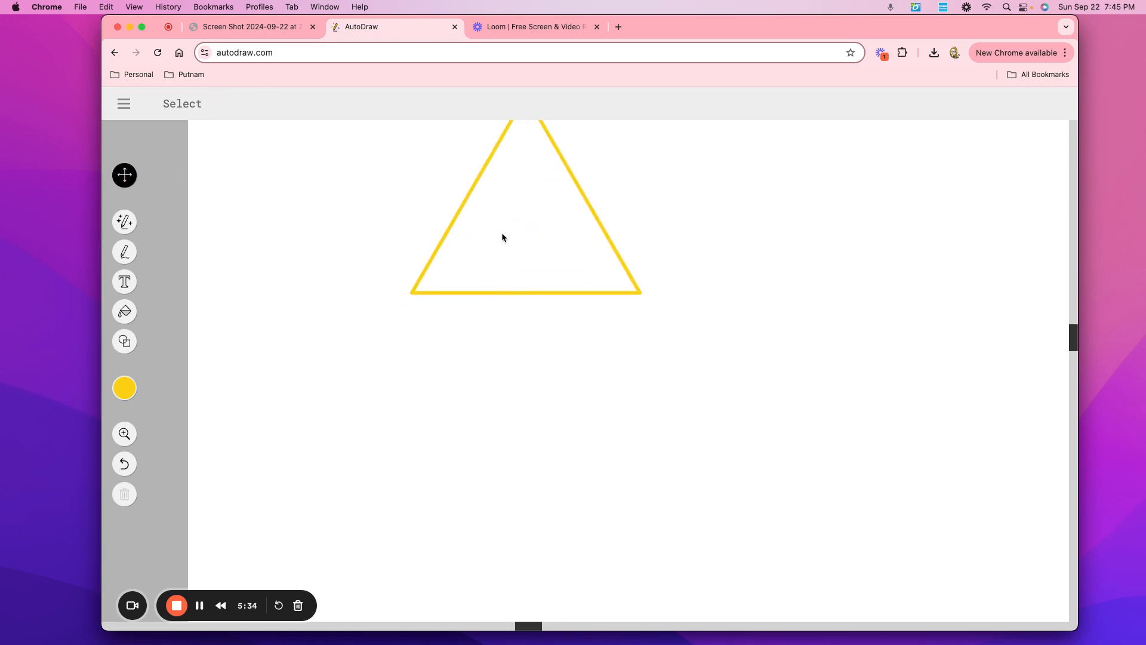
drag(502, 235, 501, 408)
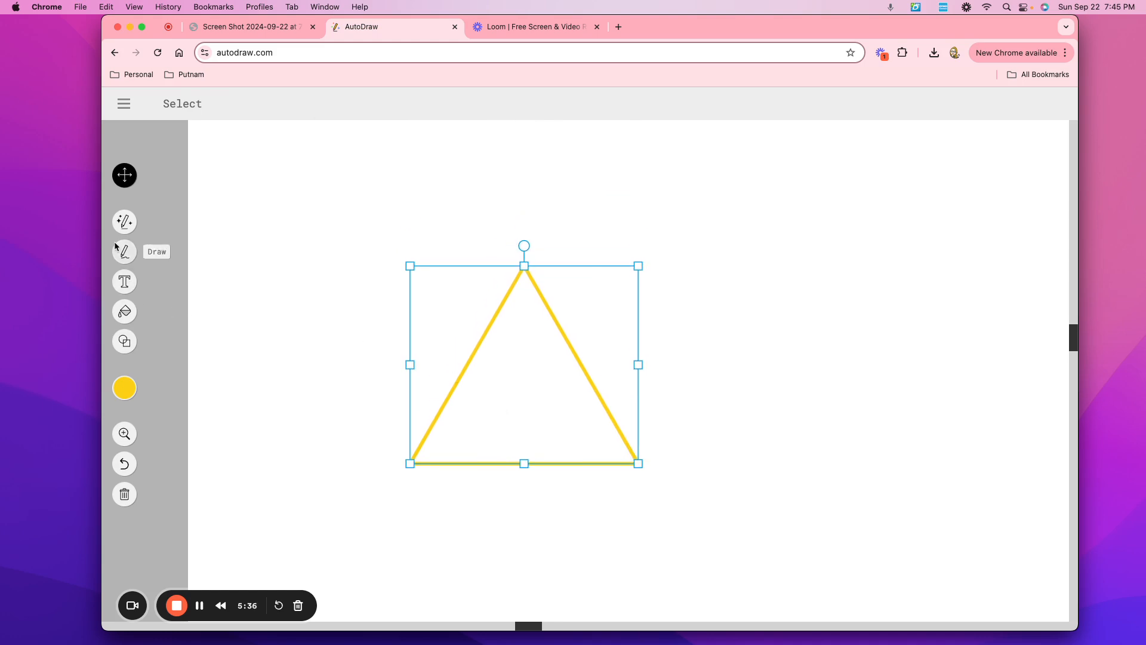
click(295, 286)
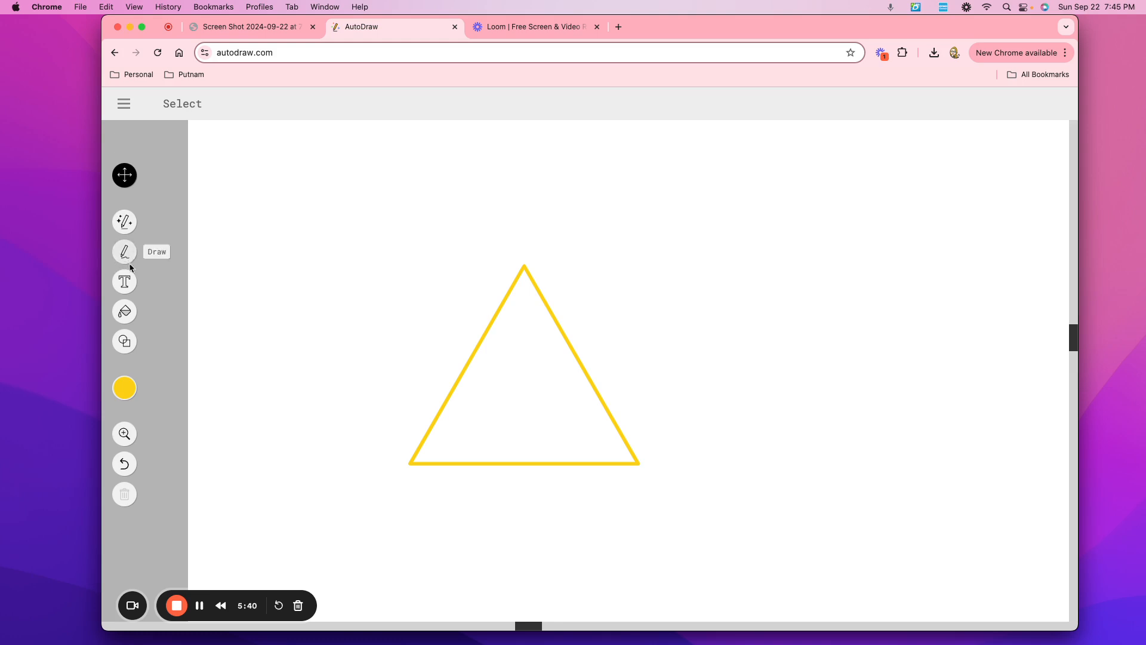
Add the blue text "Hello" above the yellow triangle and leave it deselected.
click(124, 282)
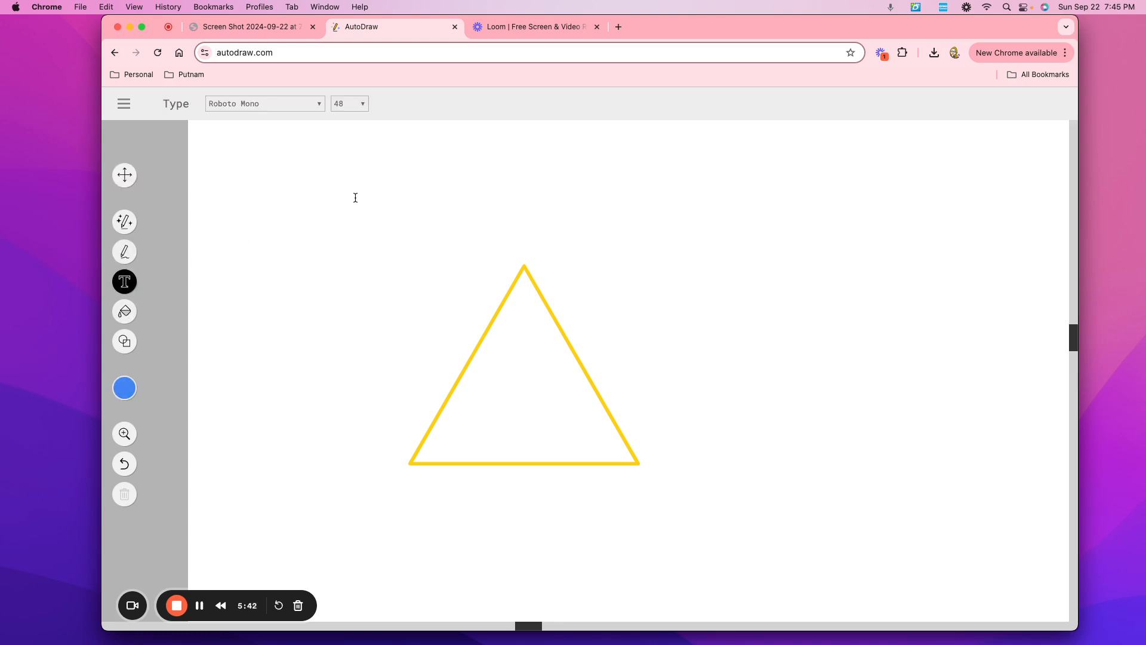
click(371, 179)
text(Hel)
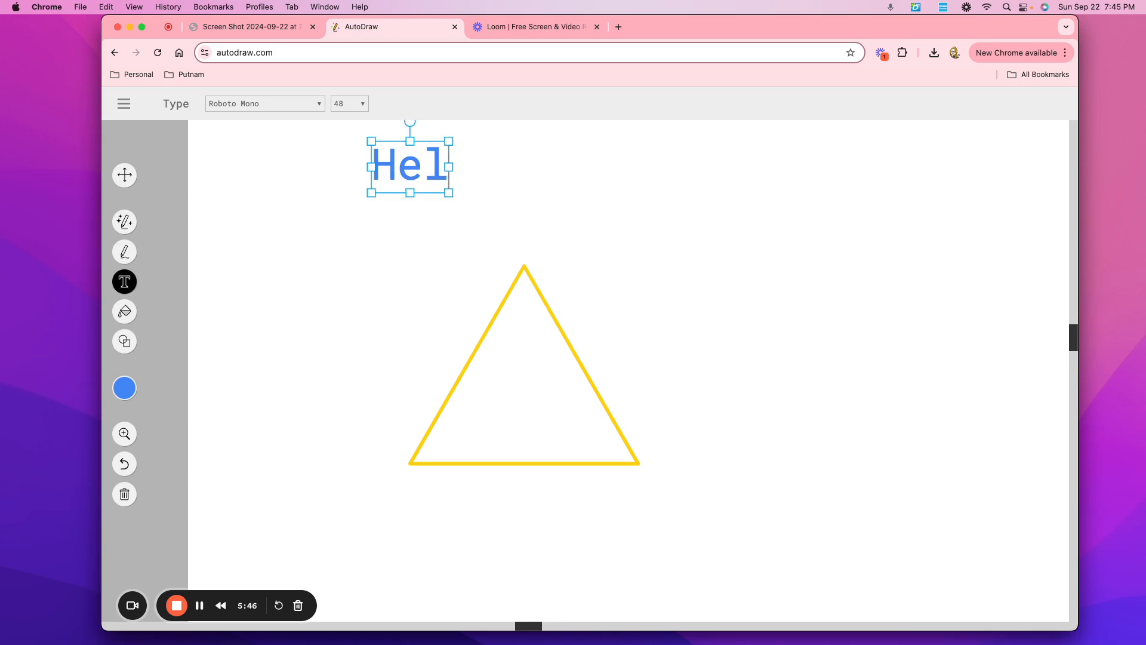
text(lo)
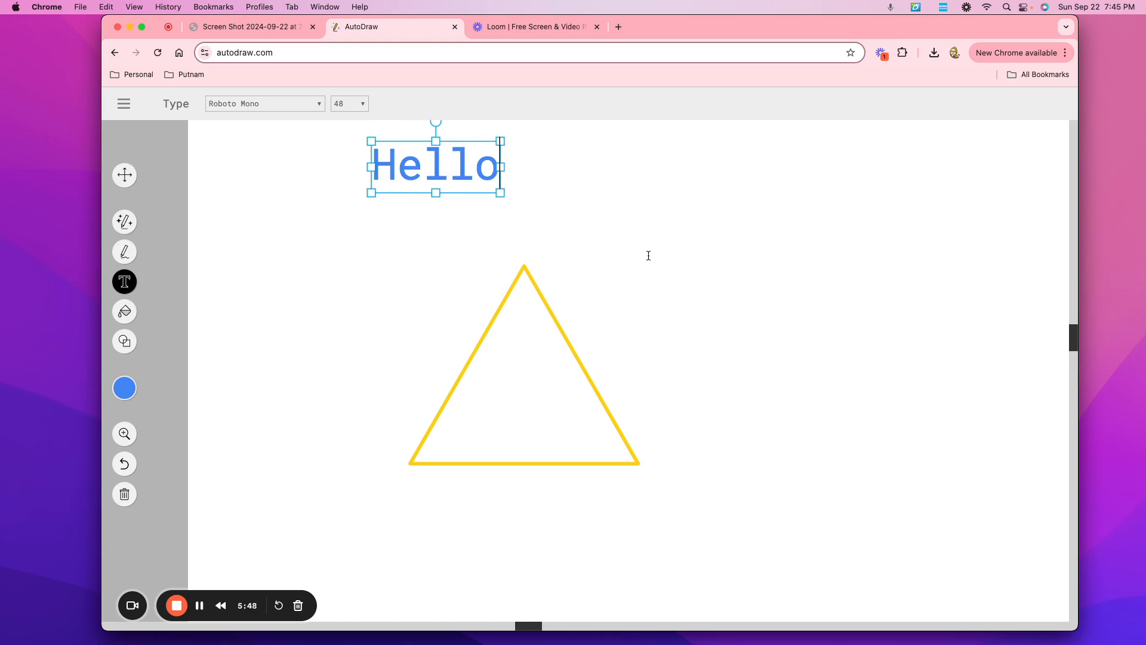
key(Escape)
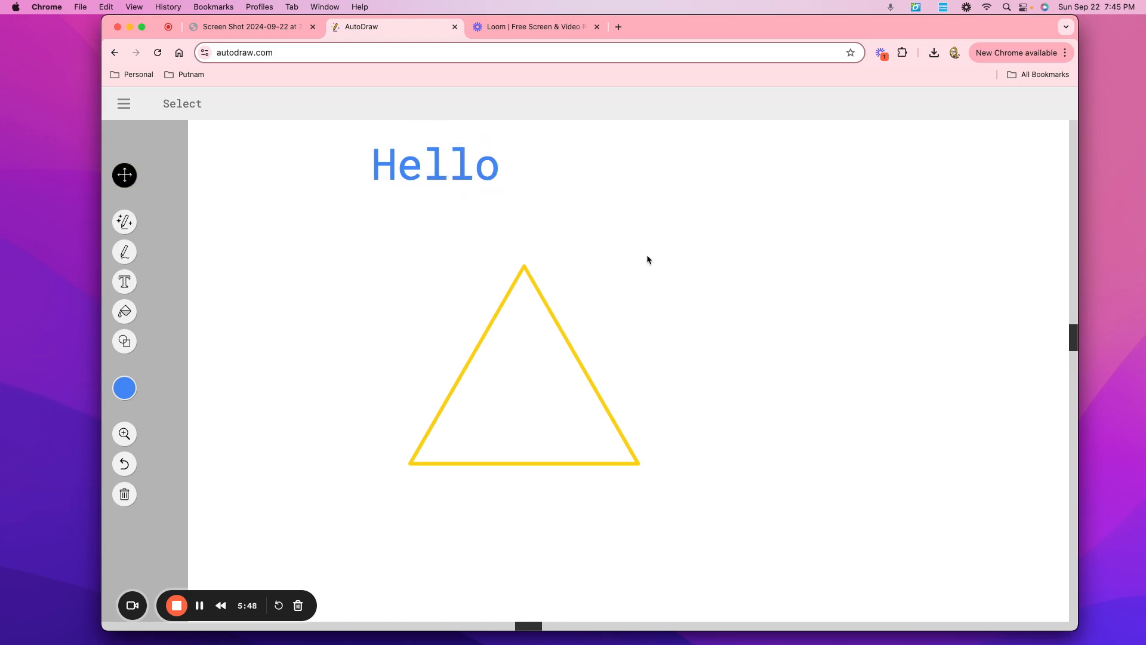
click(445, 160)
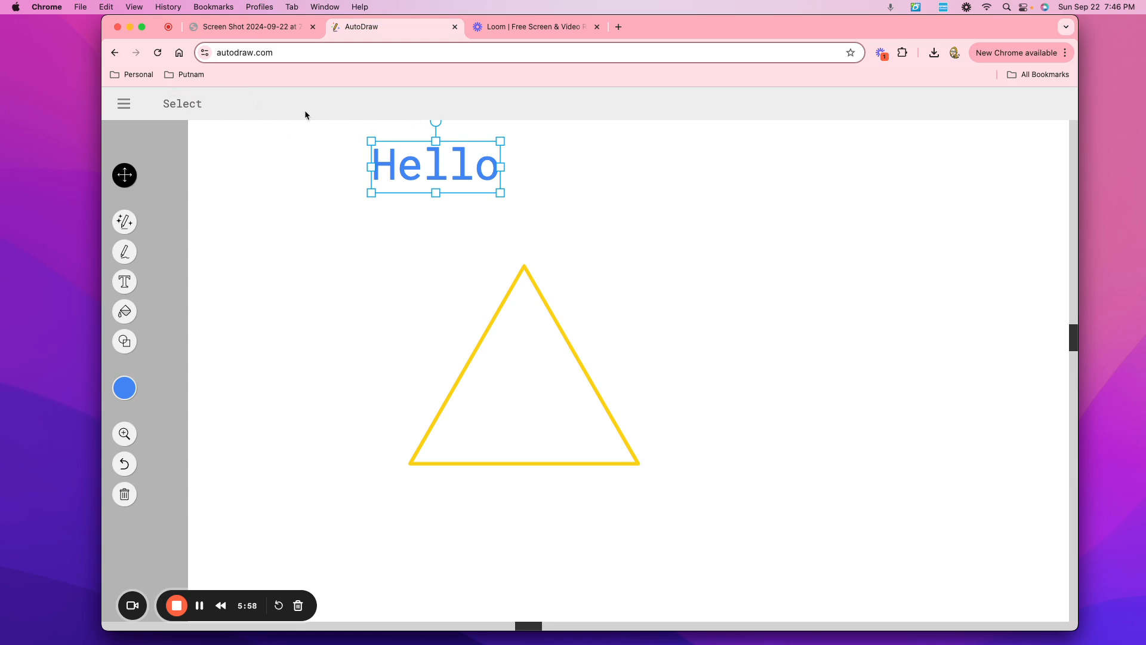
click(629, 236)
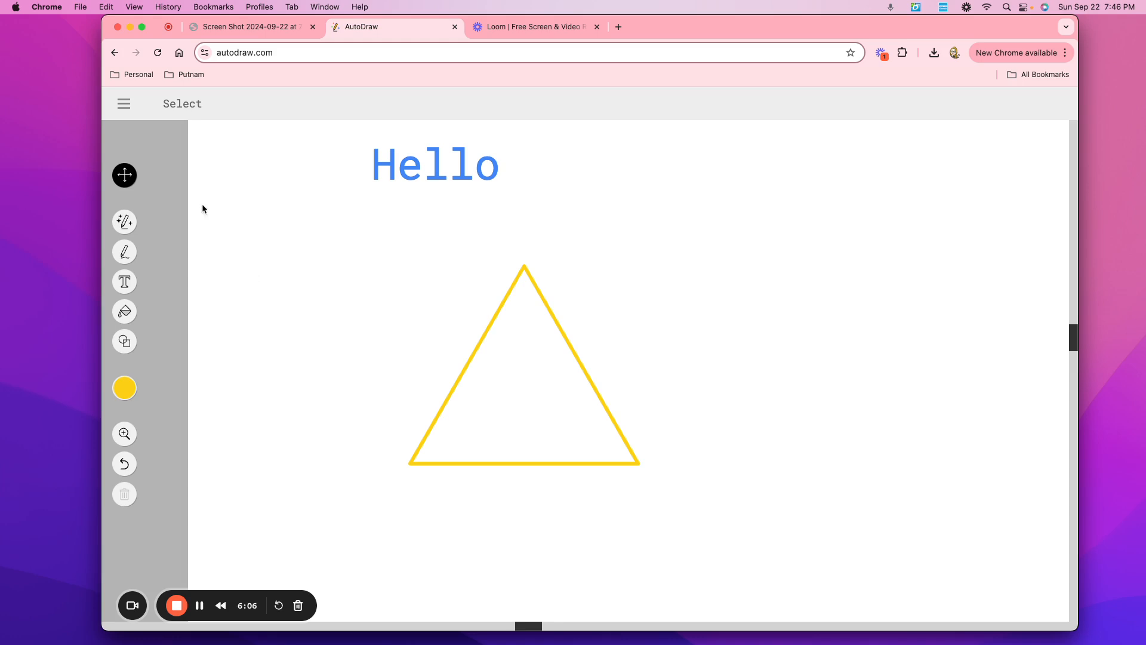
Open the sharing options for the drawing, copy its link and close the sharing view.
click(124, 104)
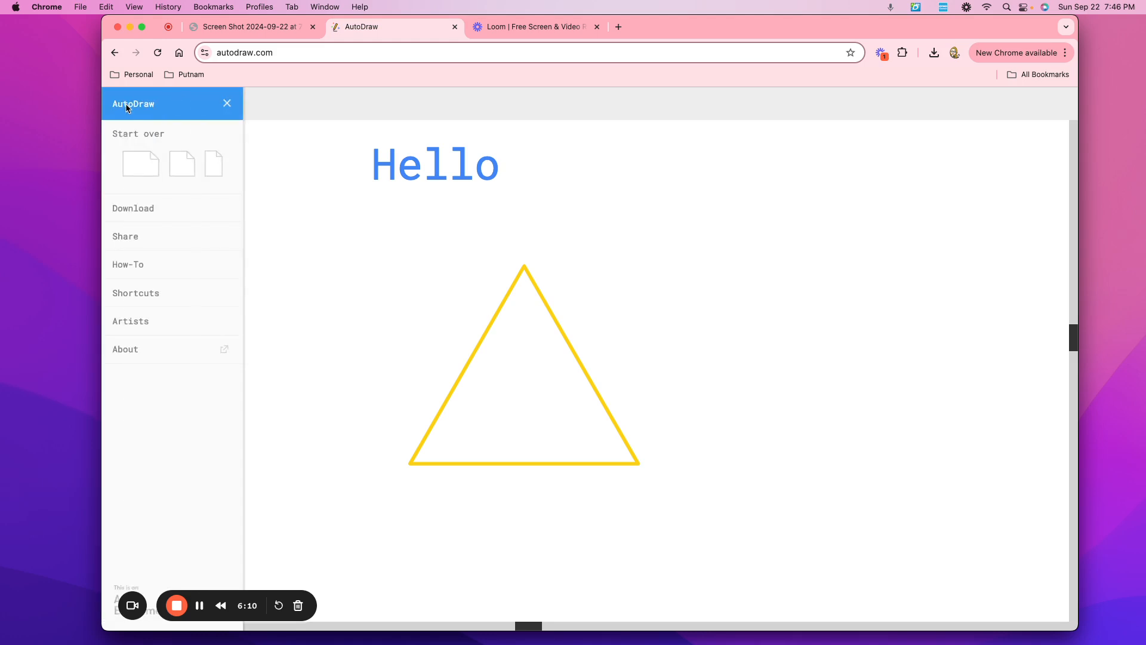
click(143, 237)
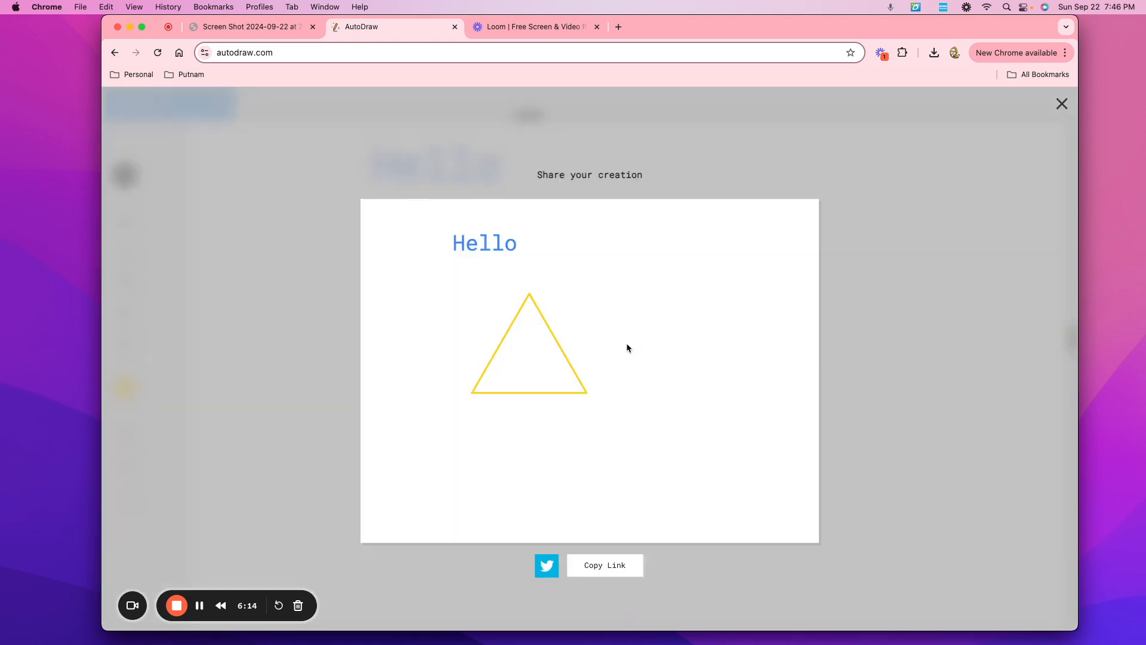
click(619, 578)
click(1061, 104)
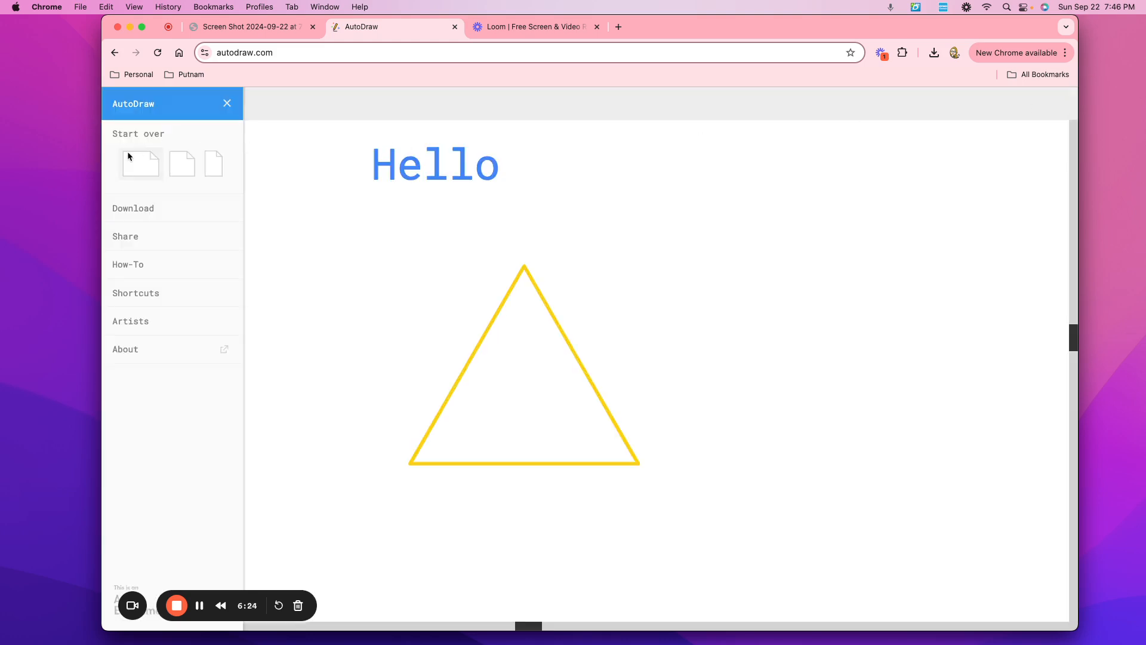
View the first three pages of the How-To tutorial and skip the rest.
click(137, 268)
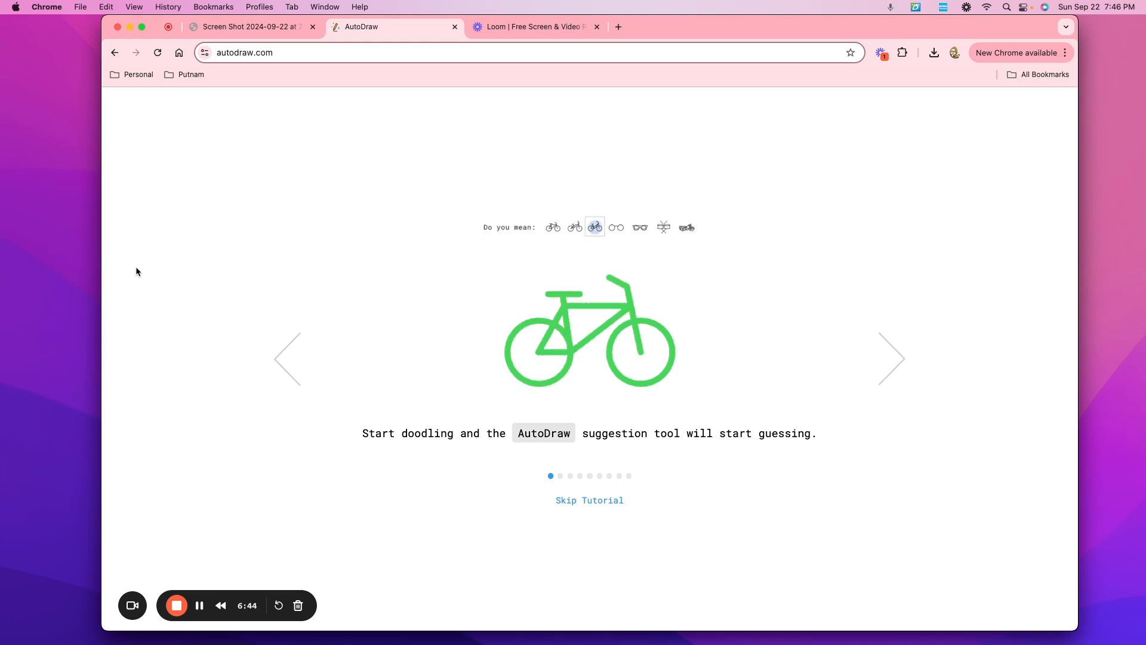
click(897, 358)
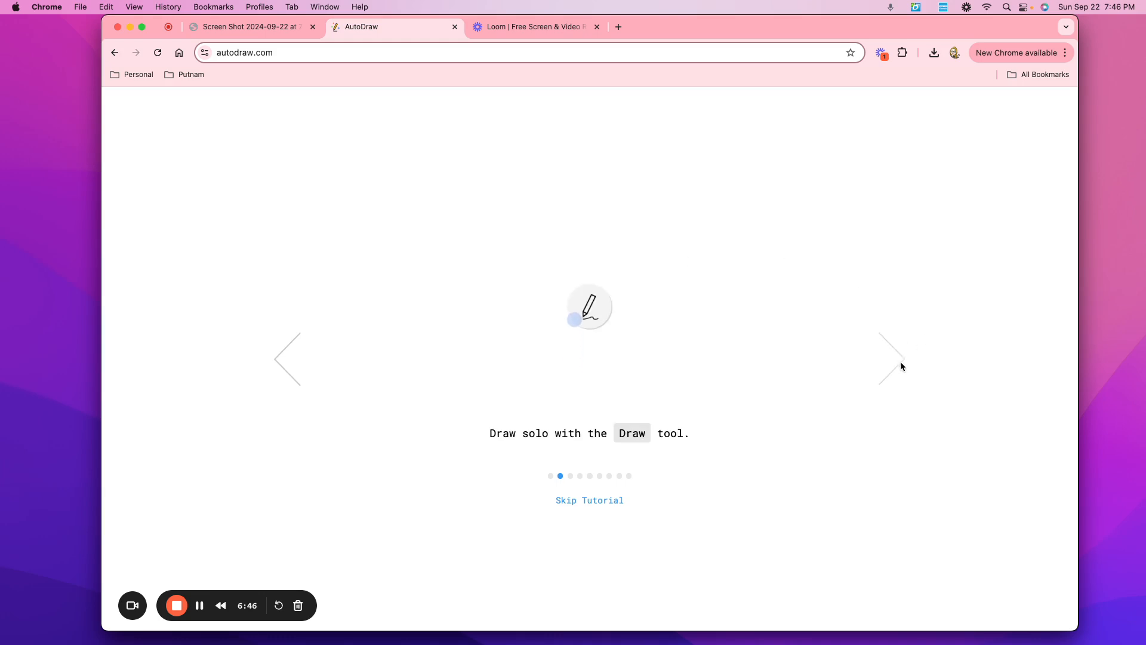
click(901, 363)
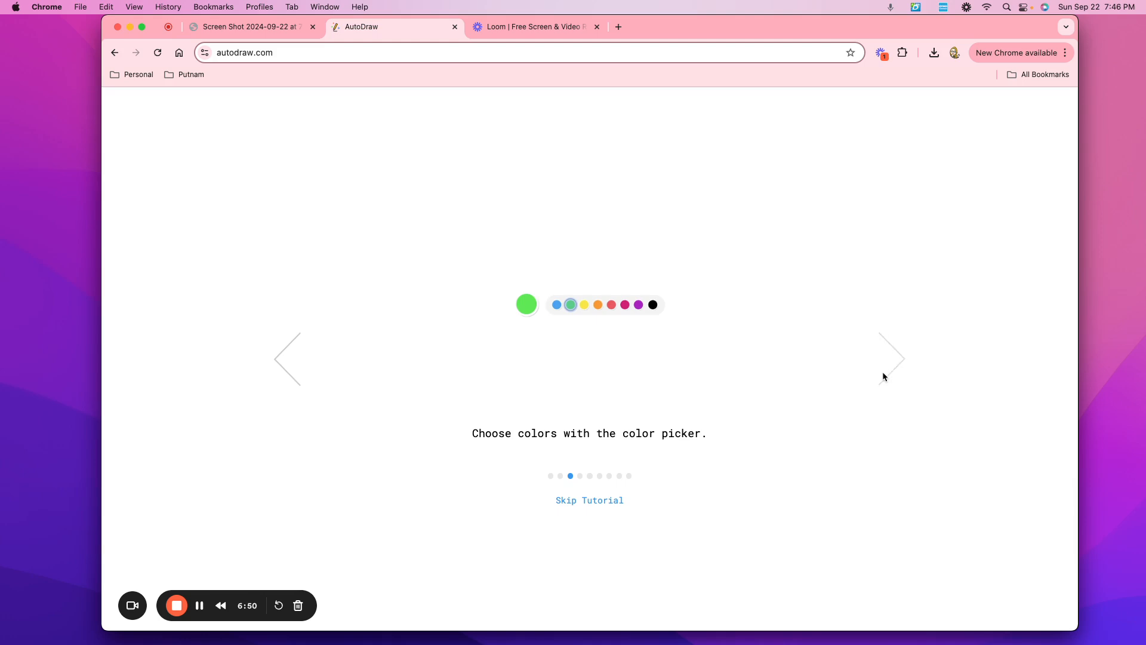
click(607, 501)
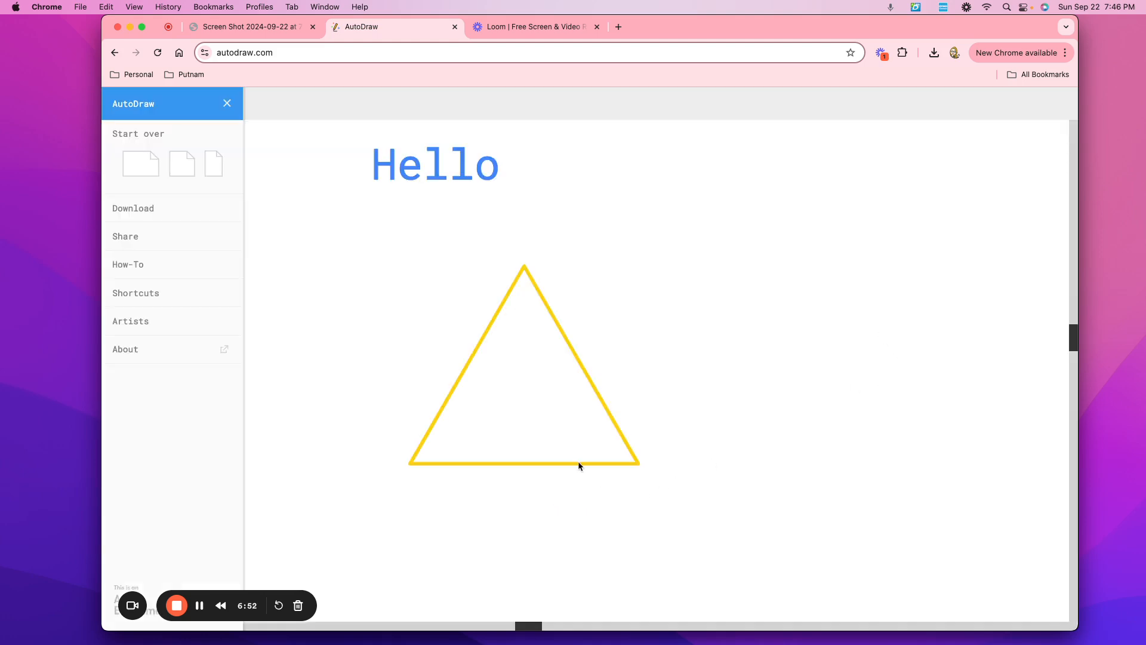
View the keyboard shortcuts list and the Artists information, closing each one.
click(152, 294)
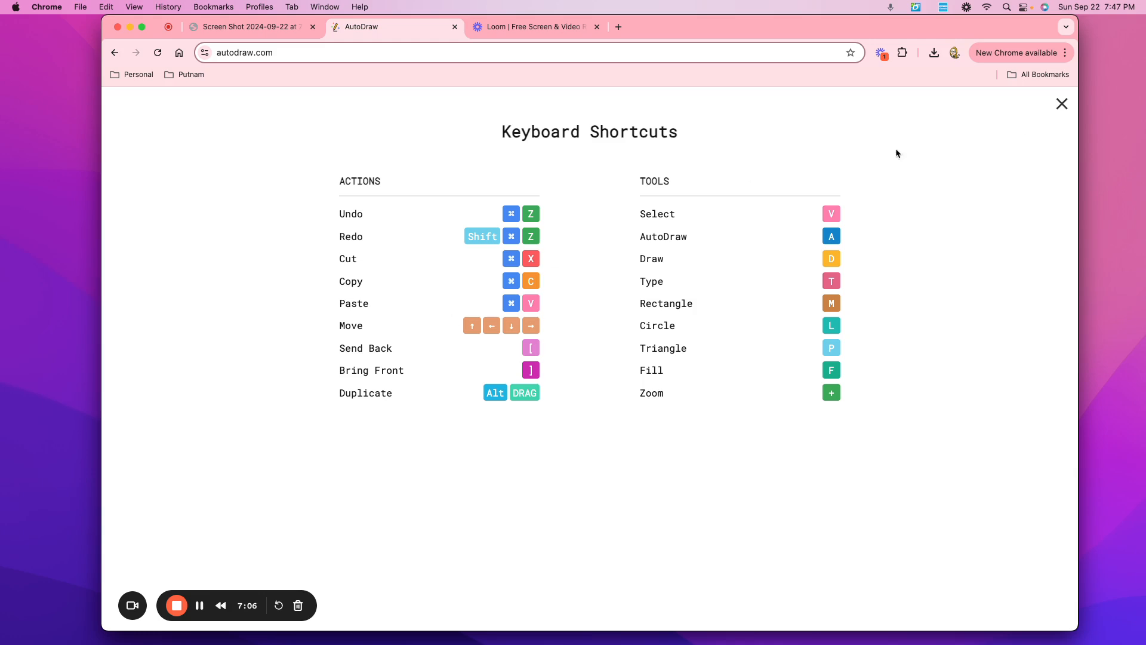
click(1062, 104)
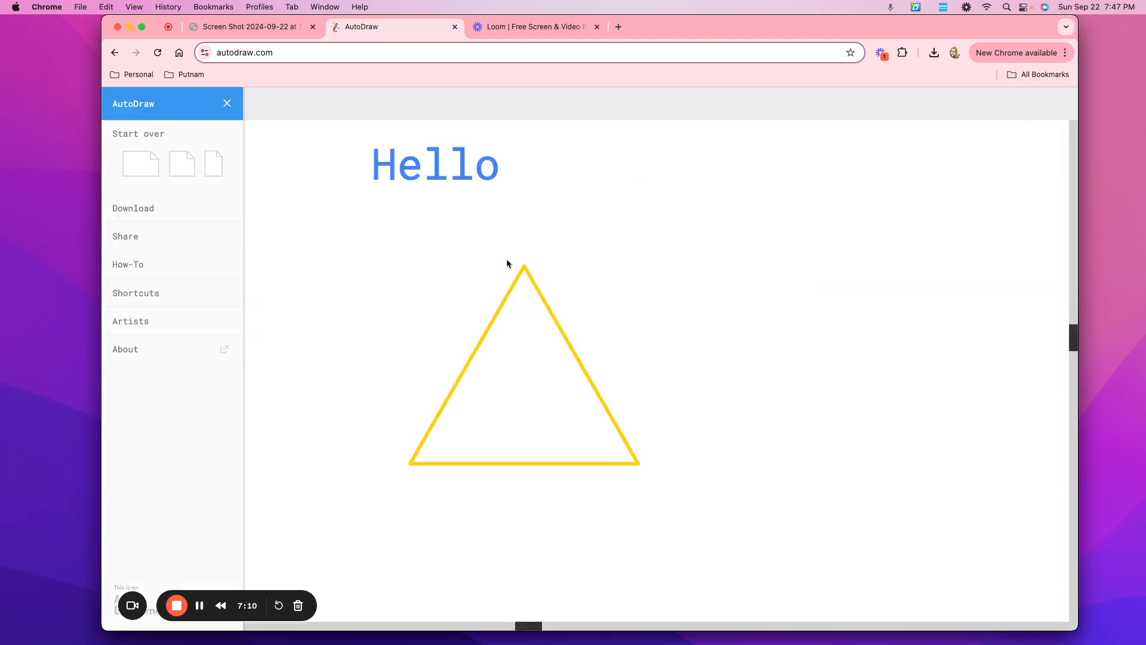
click(148, 322)
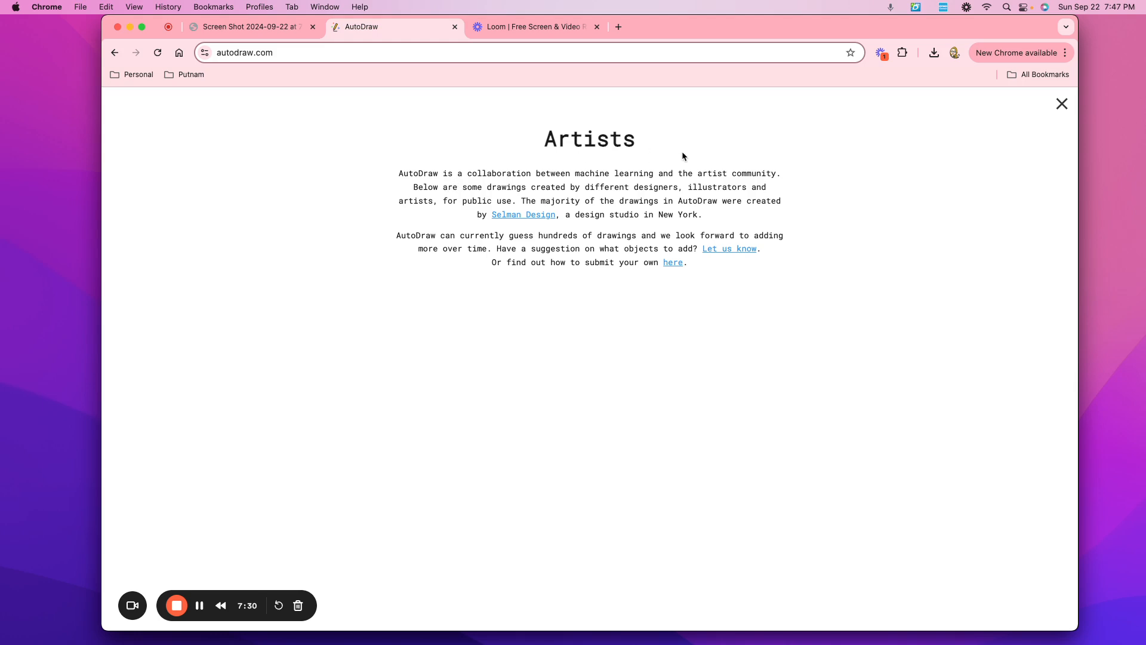
click(1061, 104)
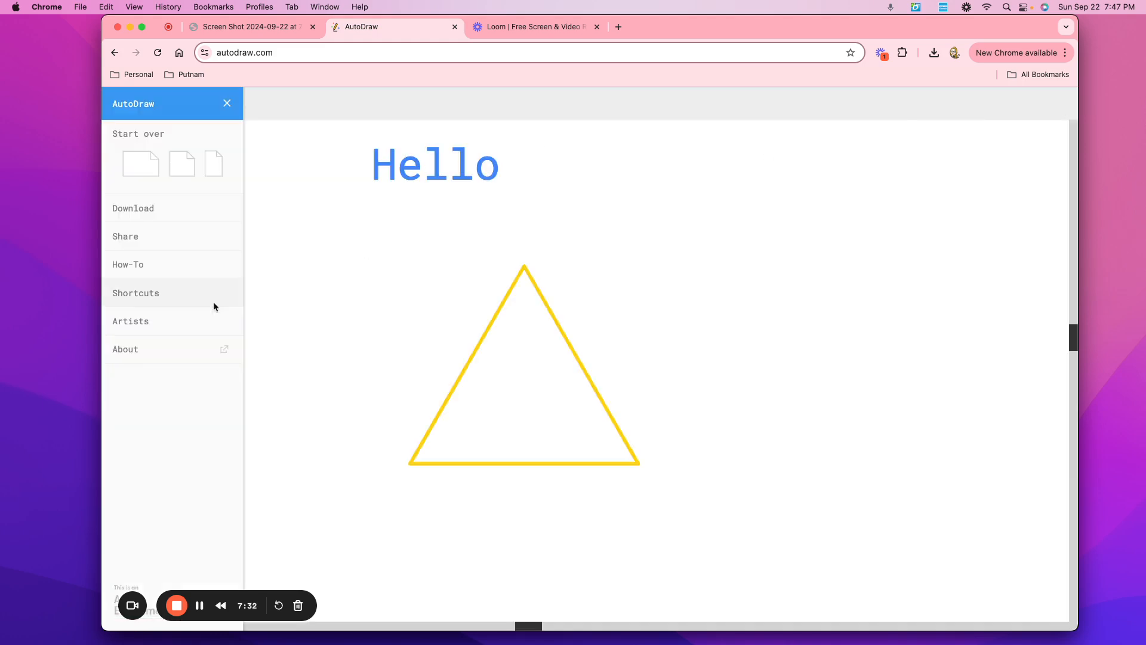
Open AutoDraw's About page, look through its description, and return to the drawing canvas.
click(125, 351)
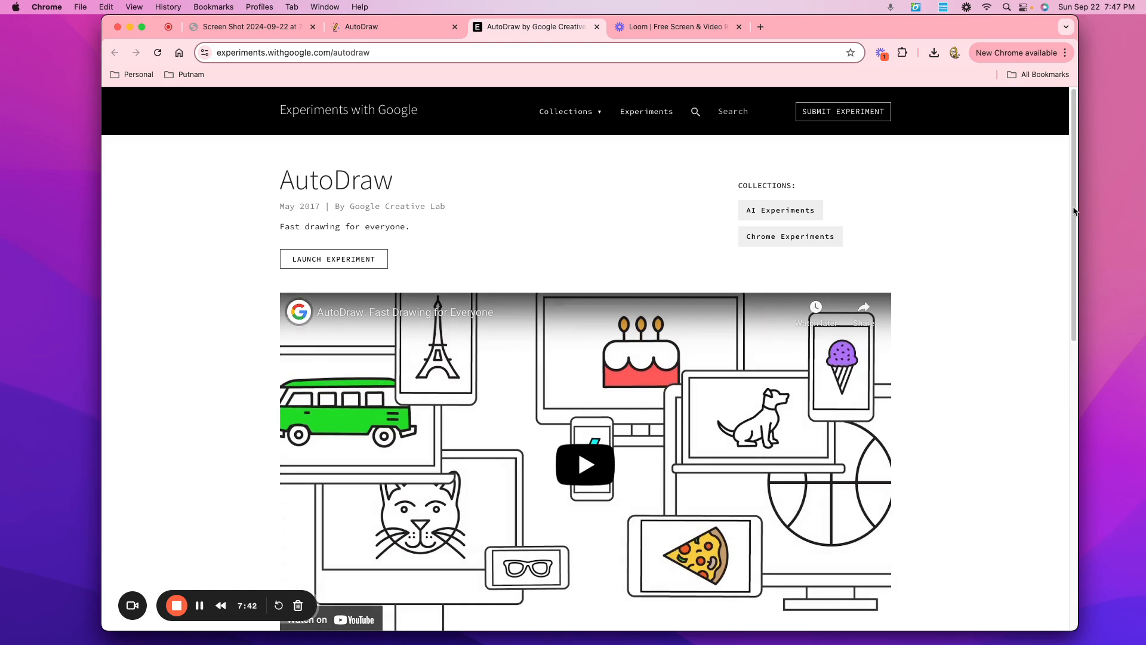
scroll(1052, 336, down, 5)
scroll(1039, 388, down, 6)
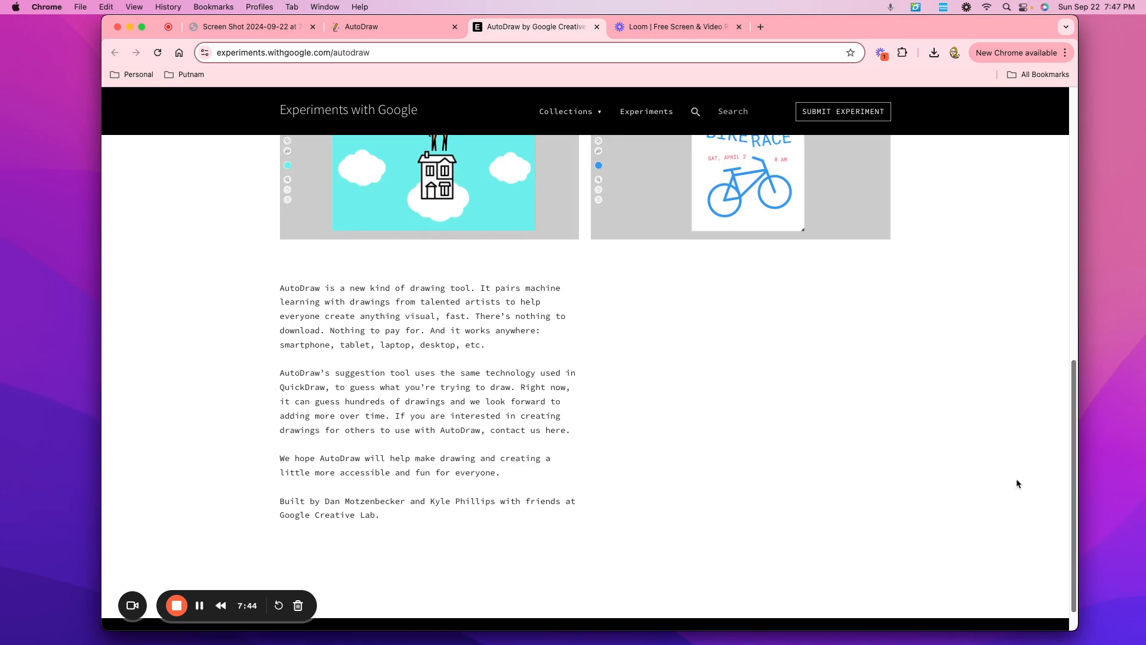
scroll(1015, 466, up, 6)
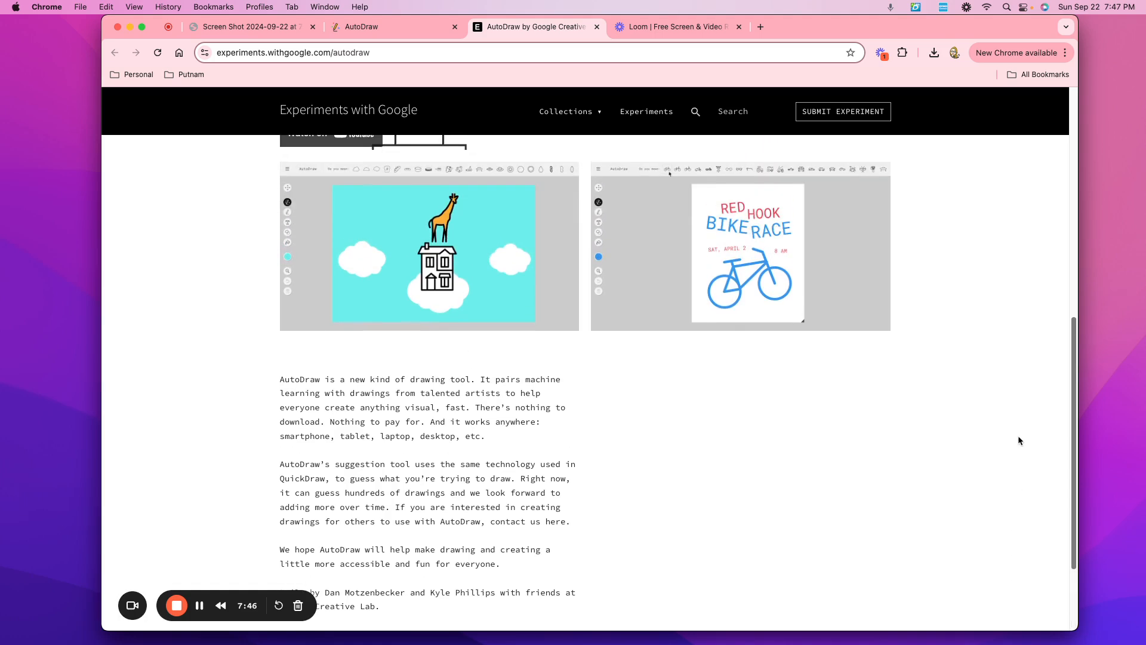
scroll(1024, 334, up, 5)
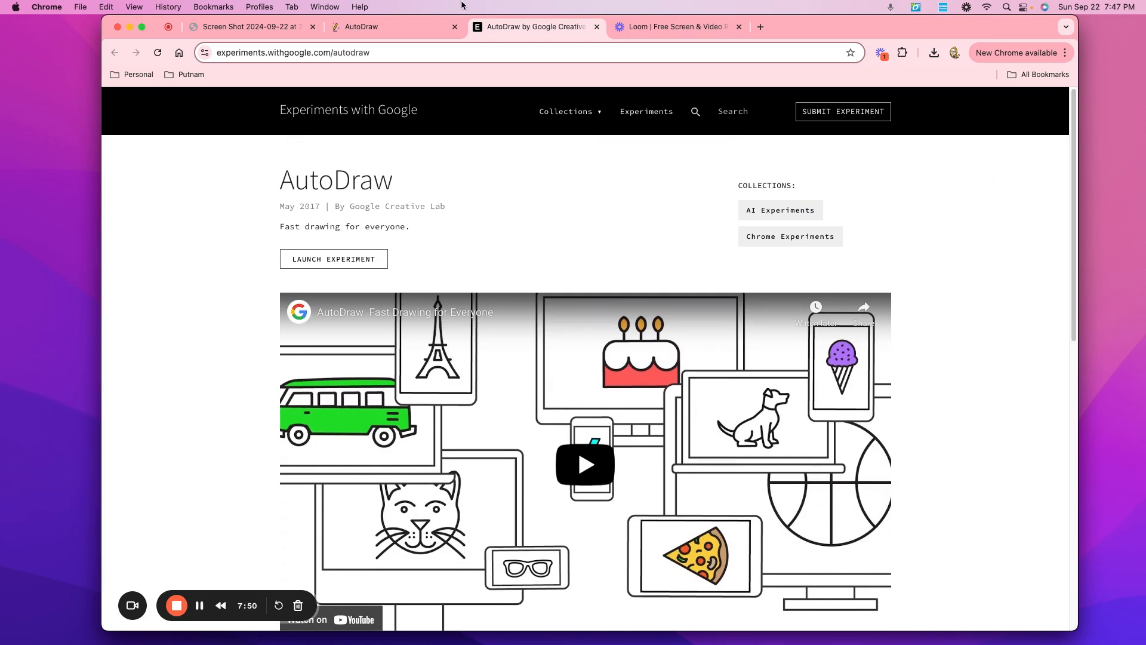
click(414, 28)
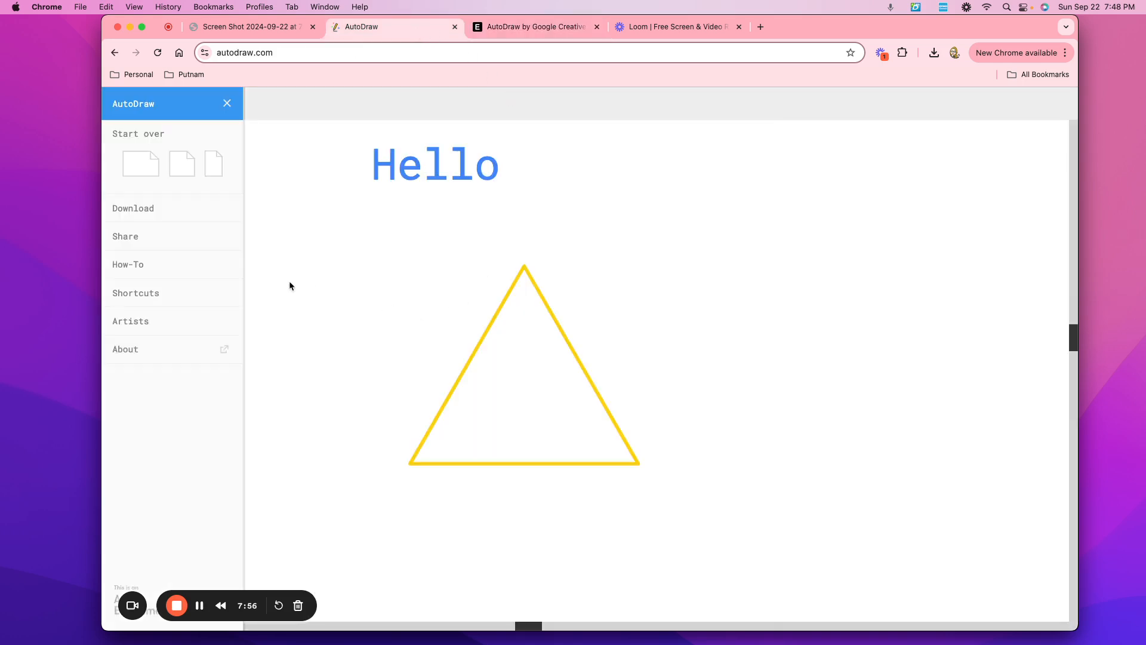
click(228, 110)
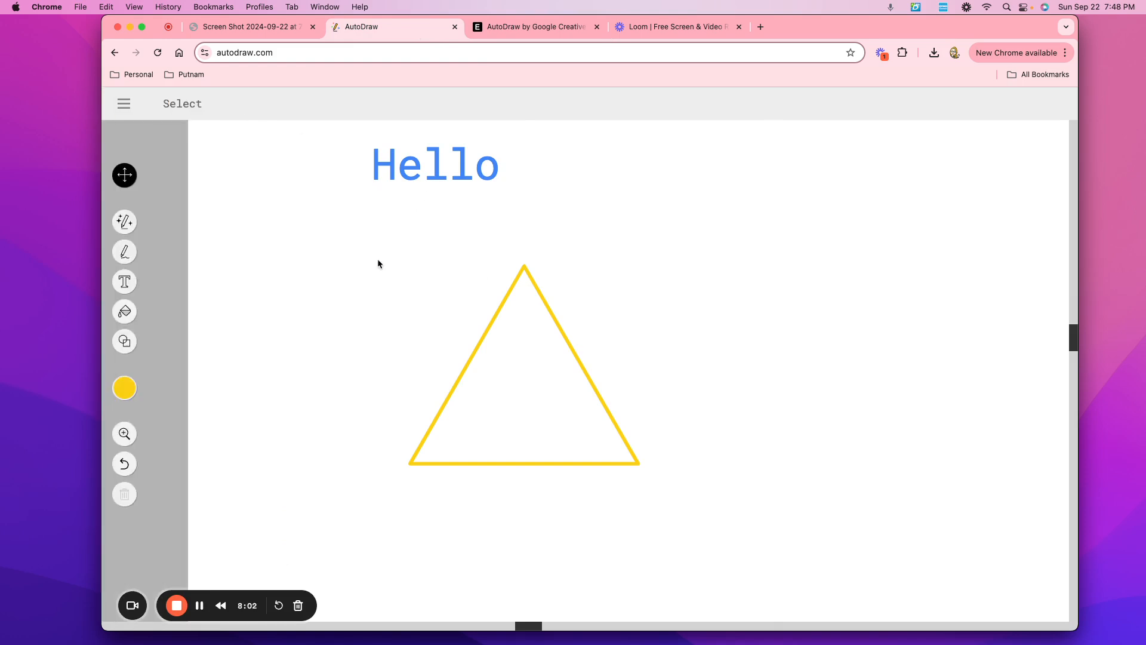